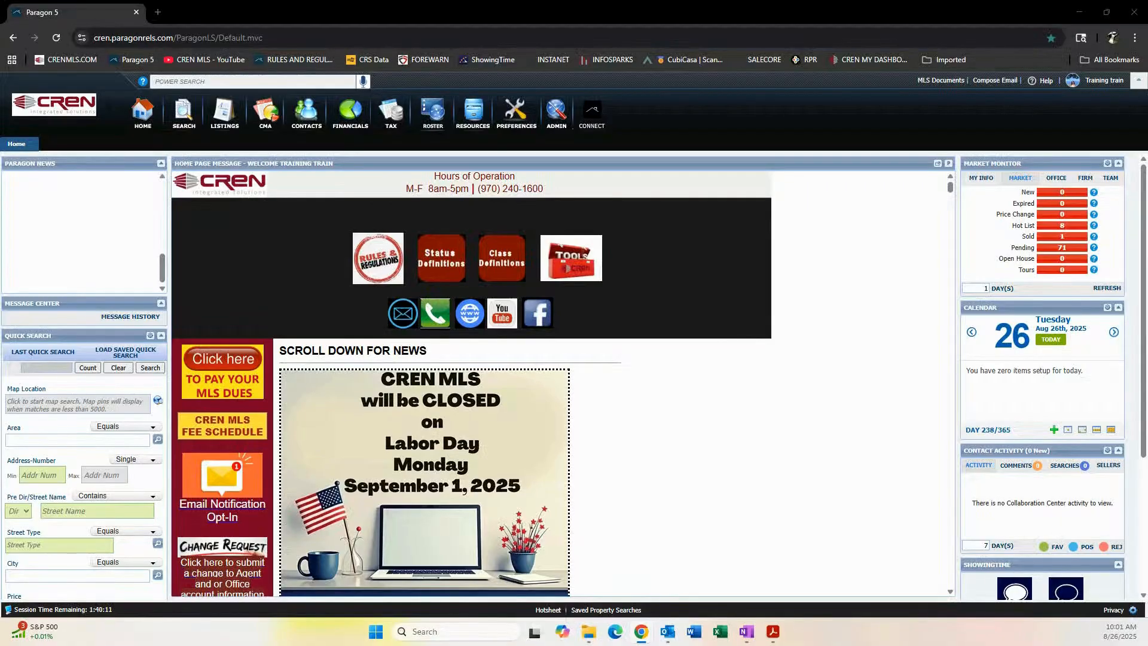
Step: Open the Quick Search customization, browse the available residential fields and filter them by "bedr"
click(150, 337)
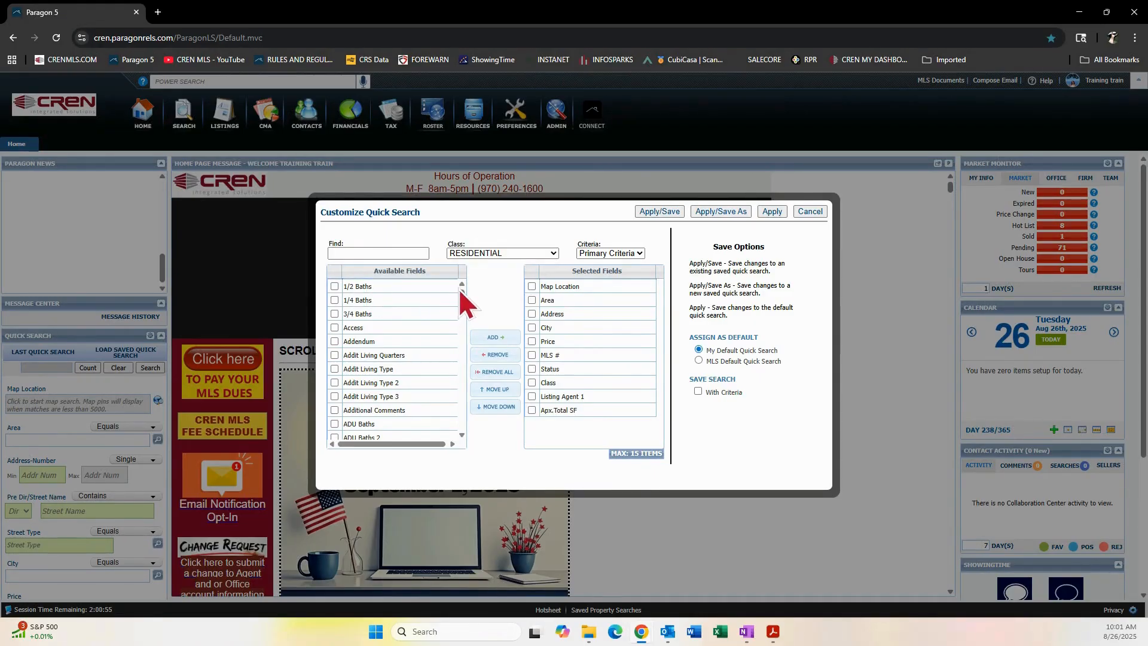
drag(462, 293, 461, 331)
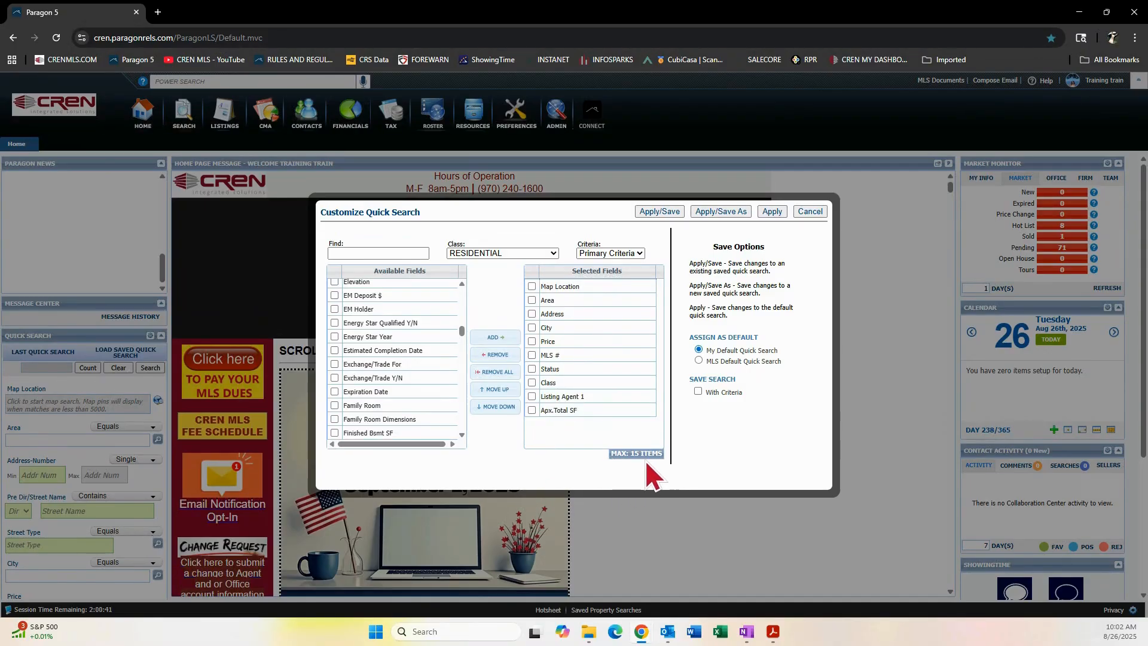
click(374, 252)
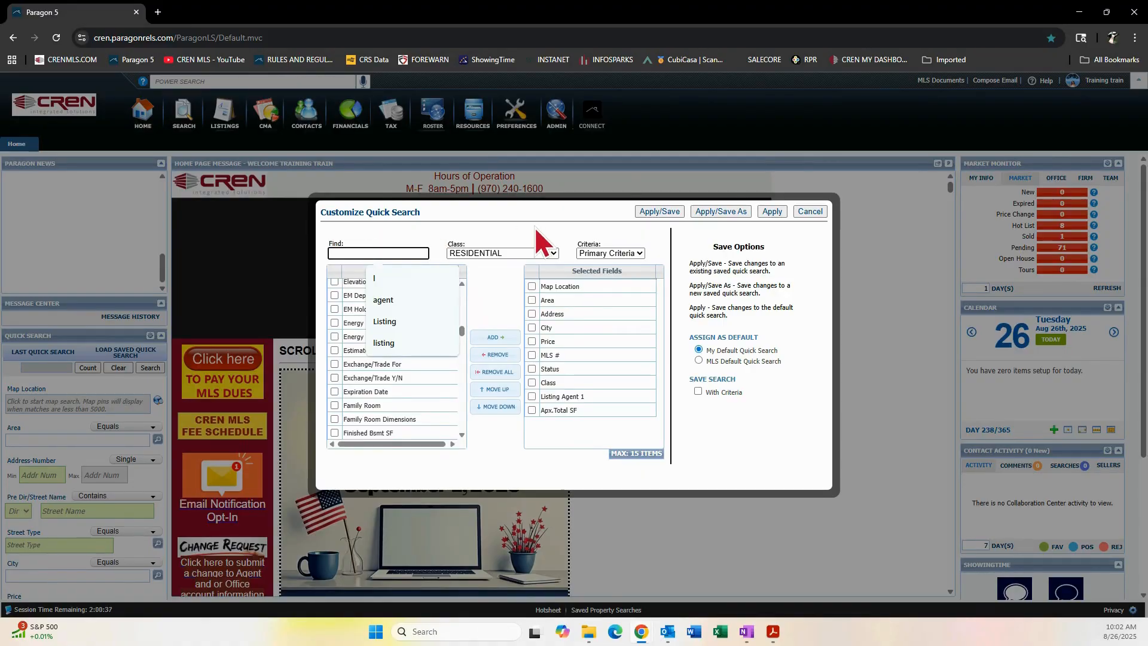
text(bedr)
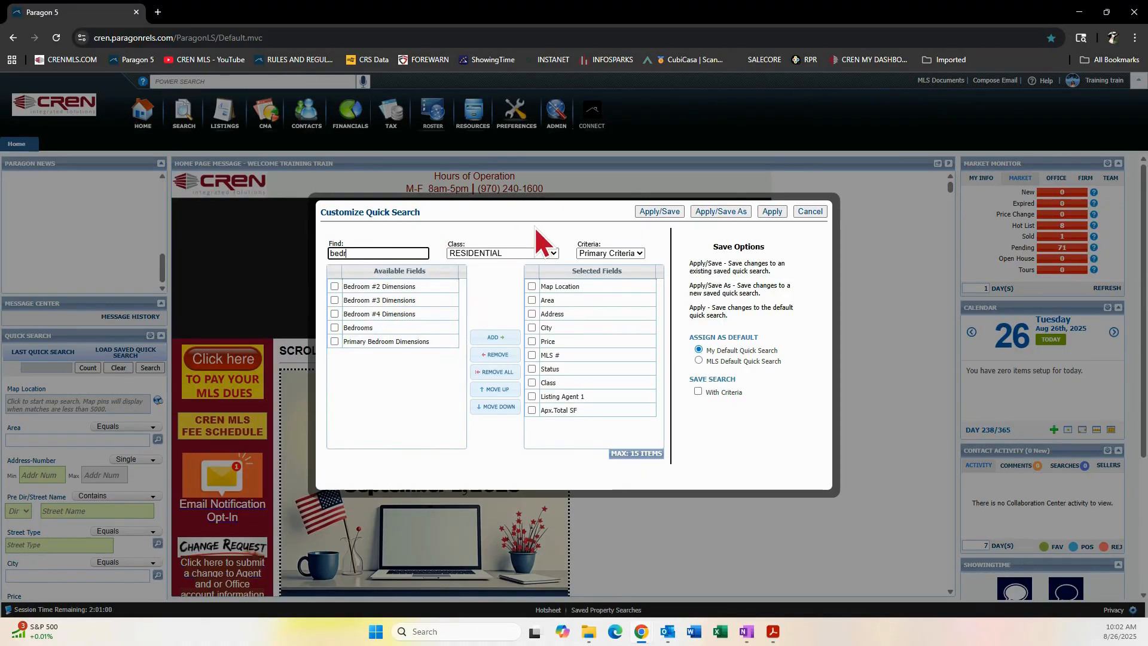
text(i)
key(BackSpace)
key(BackSpace)
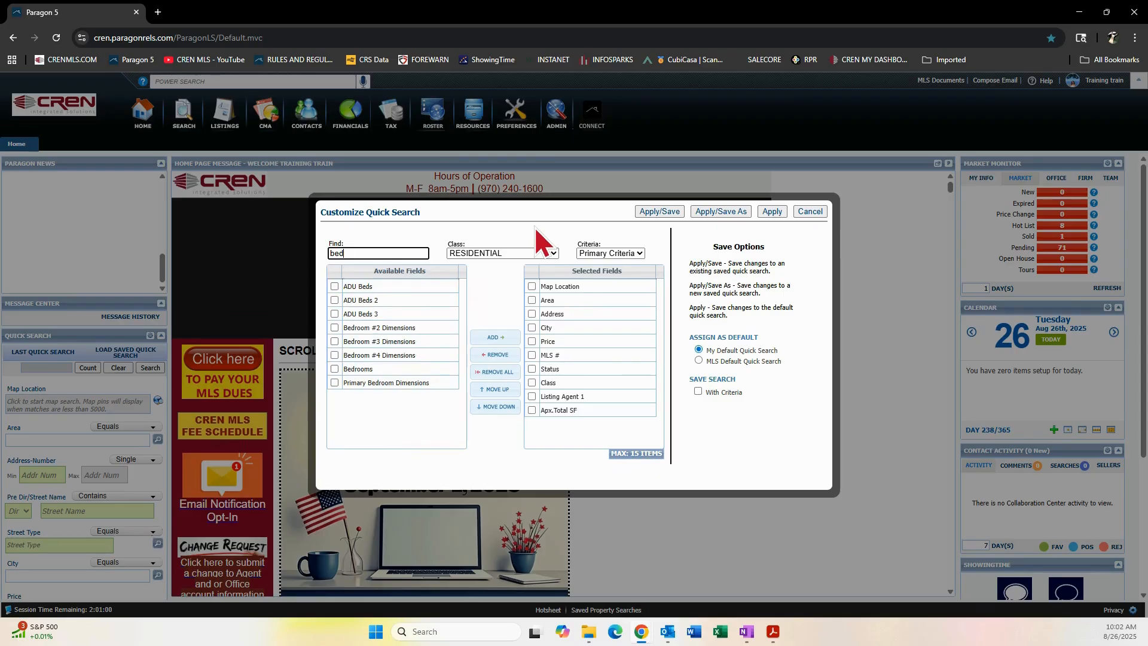
Step: Search the available residential fields for "bat" and for "pric", and clear the search text
key(BackSpace)
key(BackSpace)
text(ath)
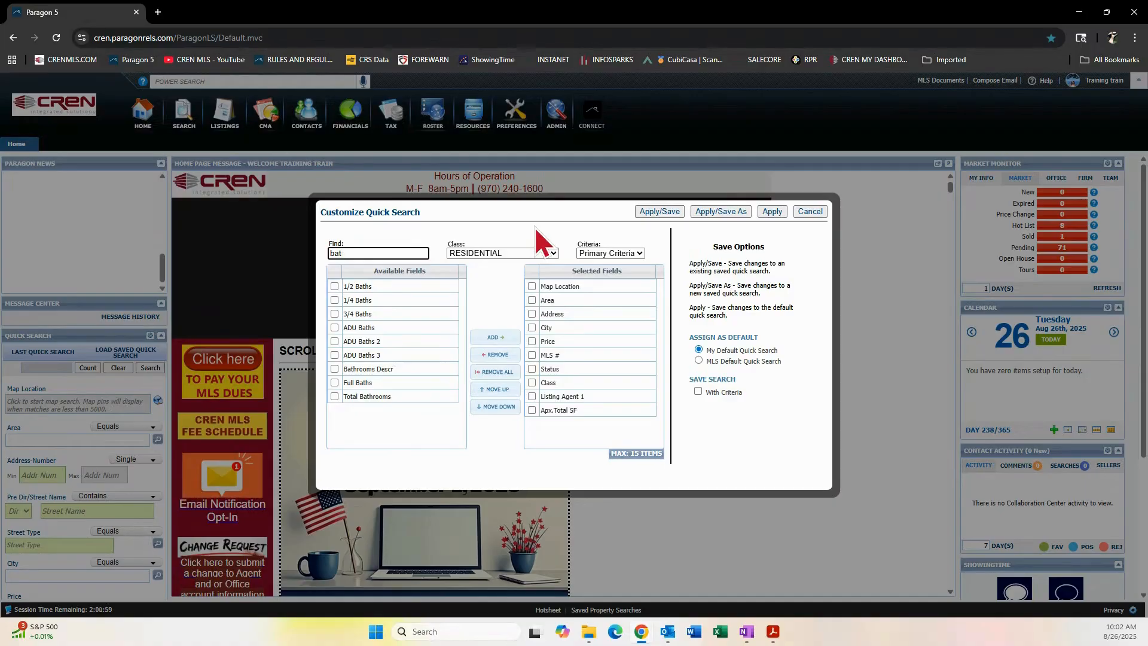
key(BackSpace)
text(pric)
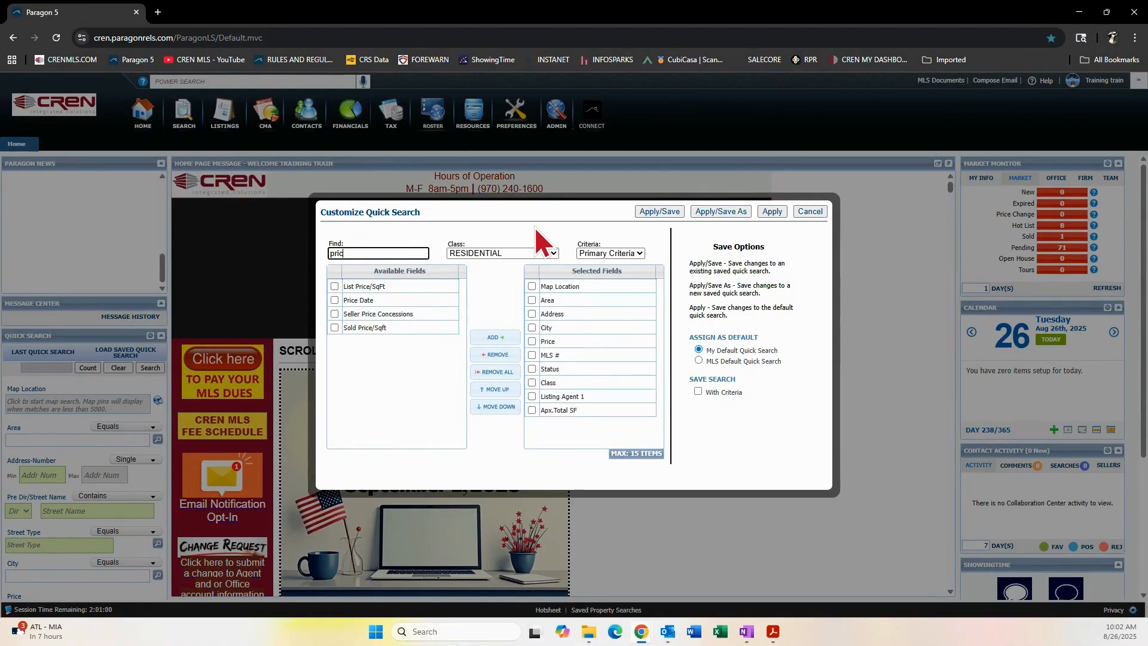
key(BackSpace)
key(BackSpace)
key(BackSpace)
key(BackSpace)
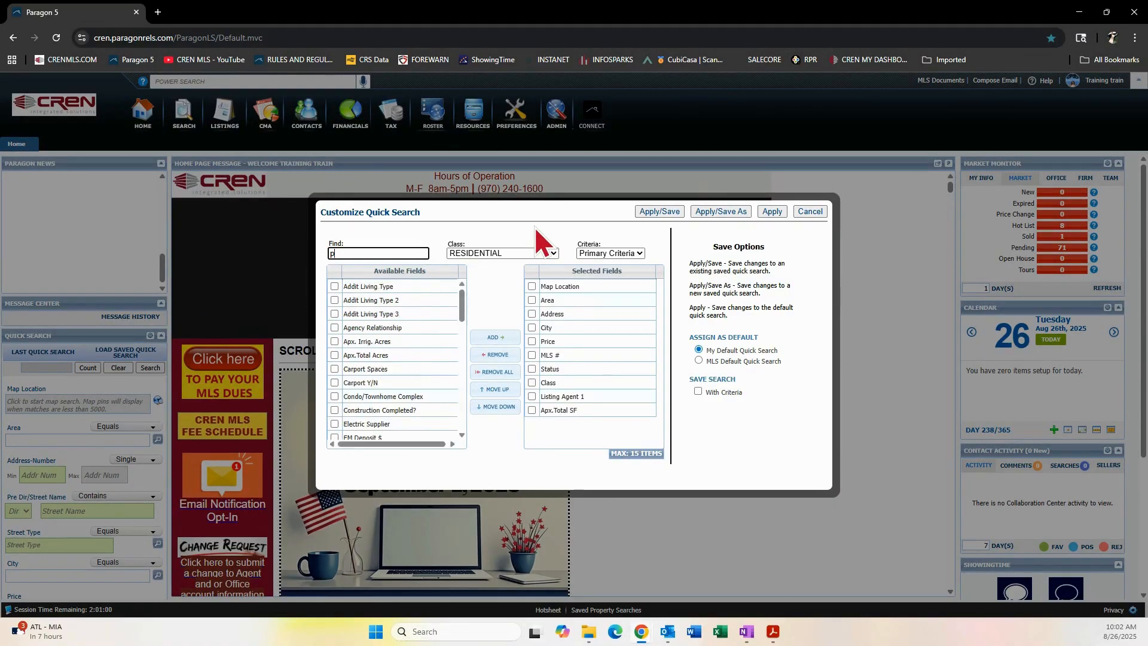
Step: Switch the field class to LAND, search its available fields for "bedrooms" and clear the search text
click(508, 255)
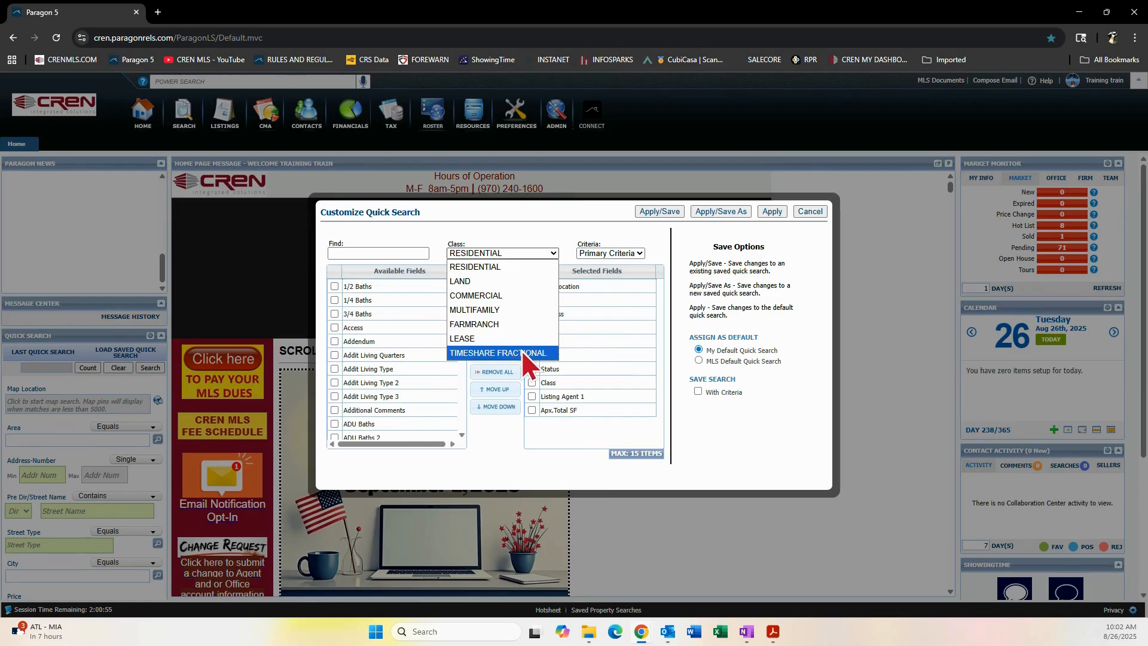
click(512, 281)
click(380, 254)
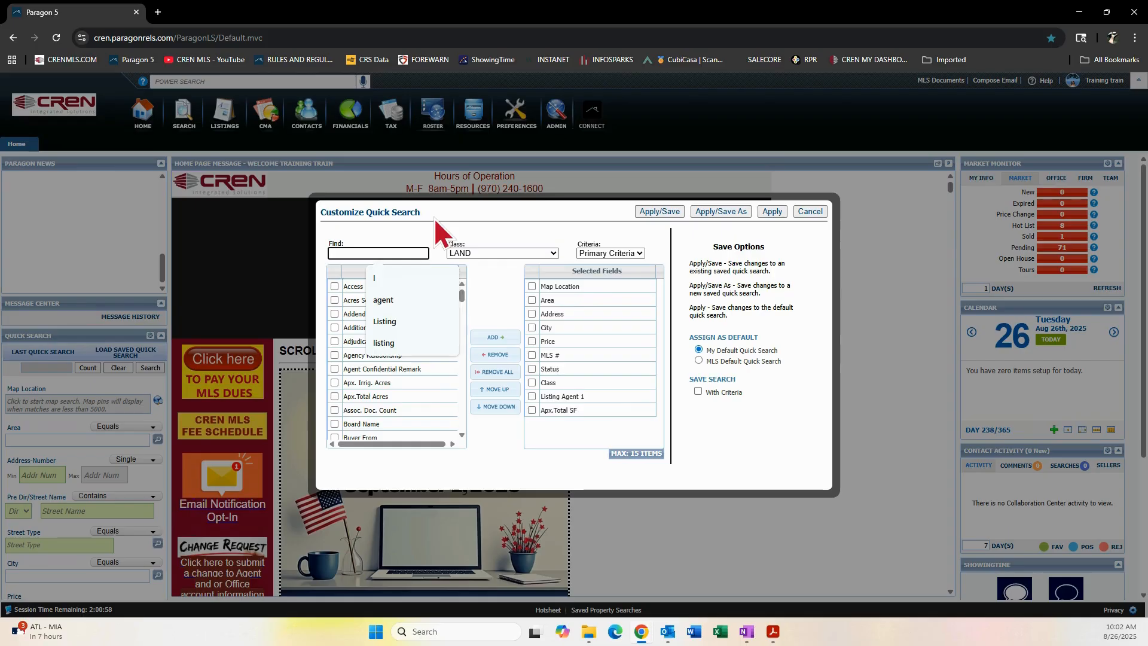
text(bedr)
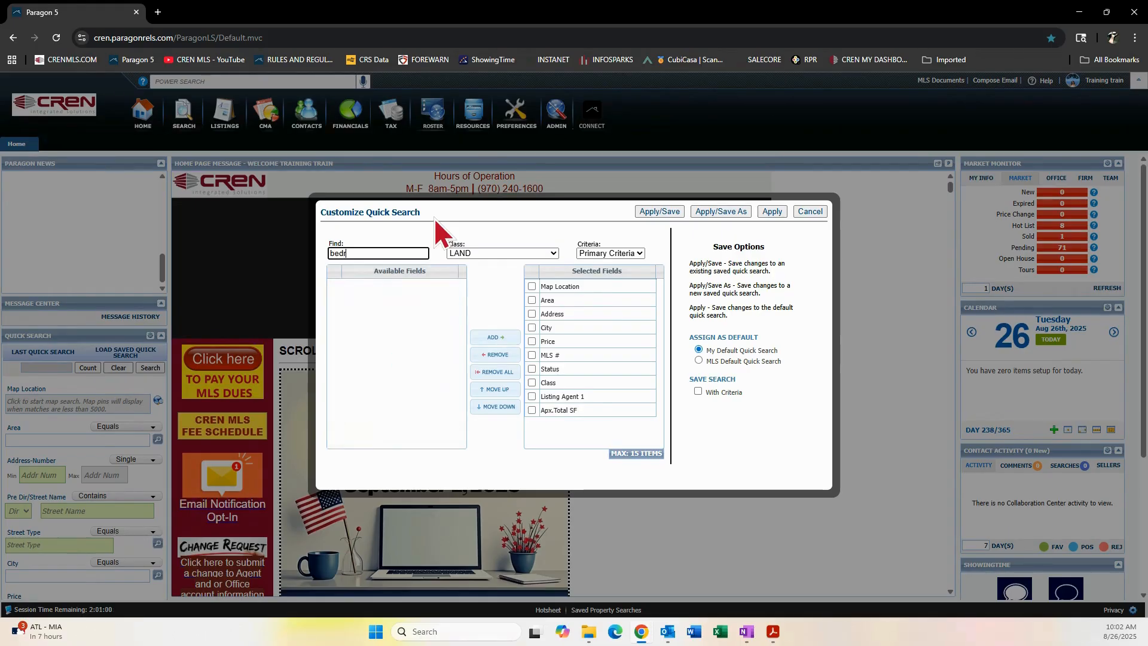
text(ooms)
key(BackSpace)
key(BackSpace)
key(BackSpace)
key(BackSpace)
key(BackSpace)
key(BackSpace)
key(BackSpace)
key(BackSpace)
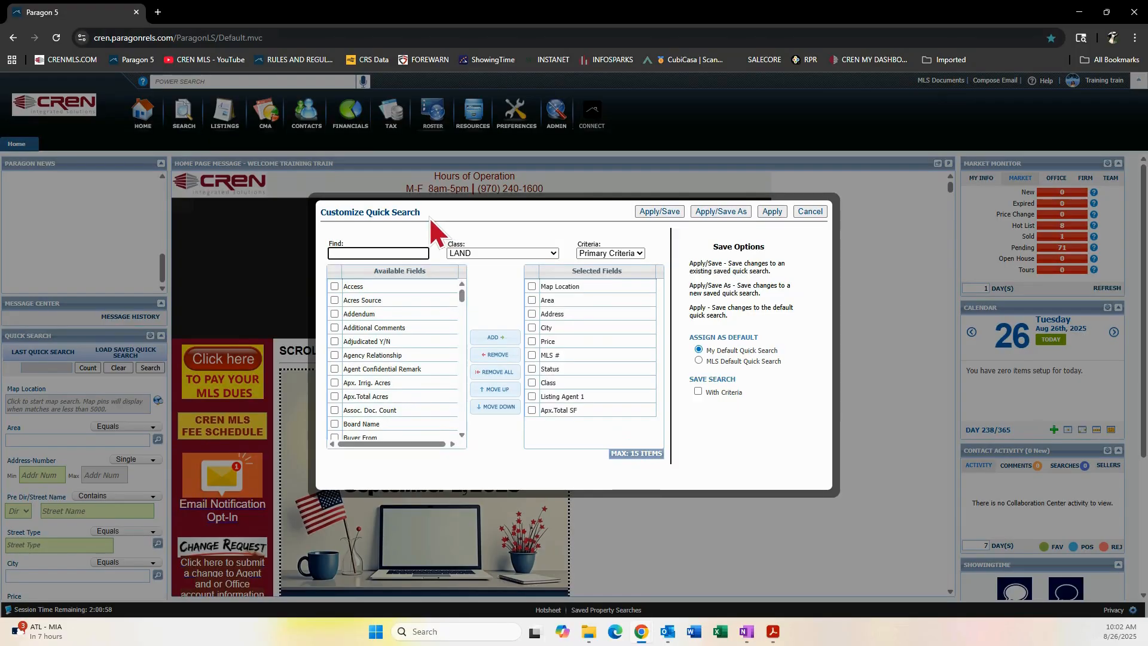
Step: Search for "bedroo", set the class back to RESIDENTIAL and add the Bedrooms field to the selected fields
click(359, 251)
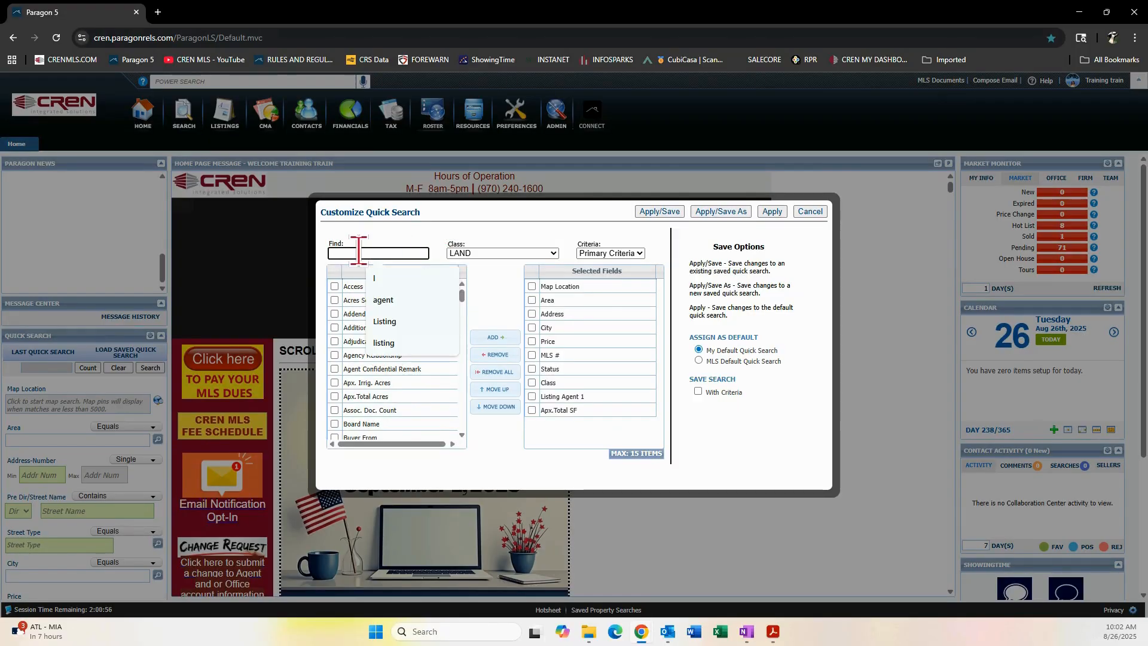
text(bedroo)
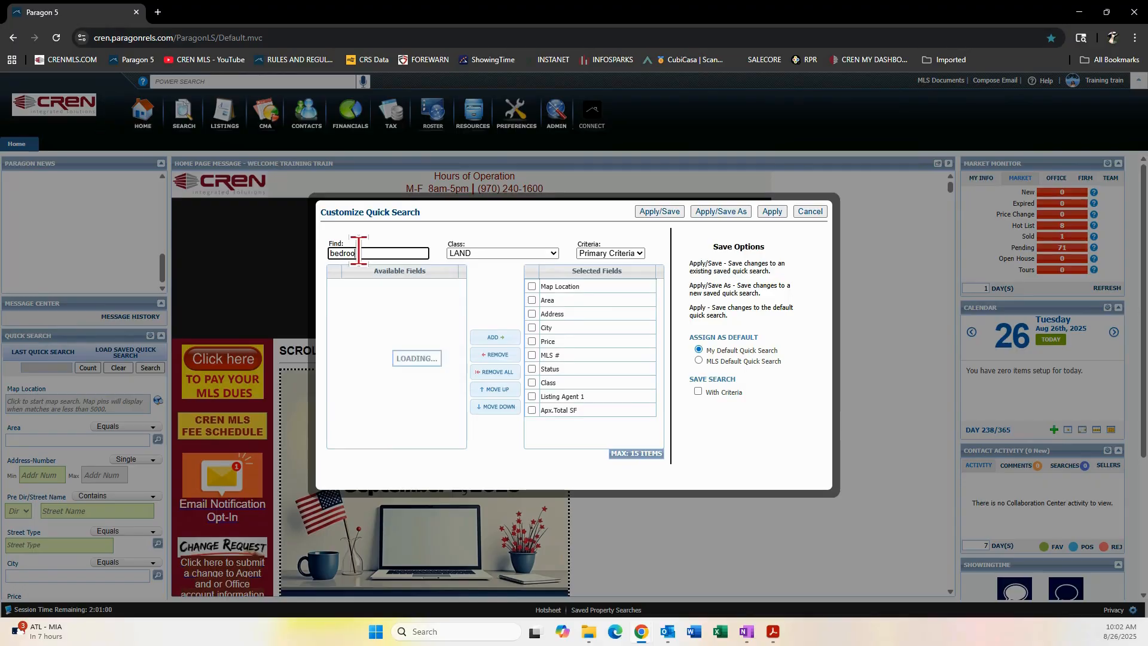
click(473, 253)
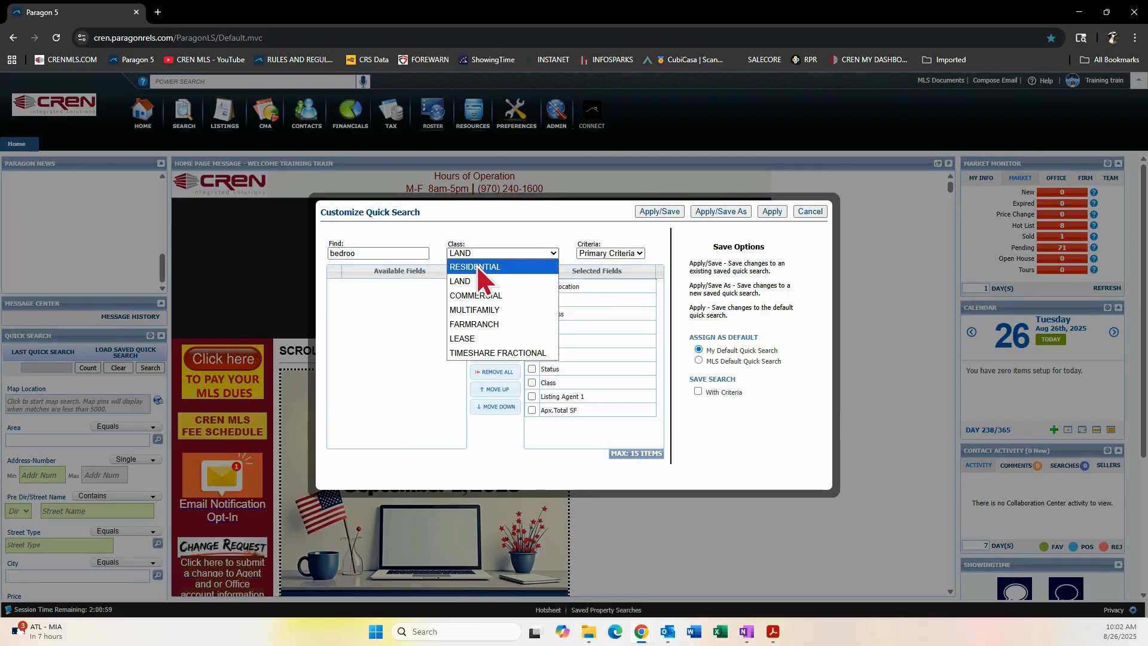
click(476, 264)
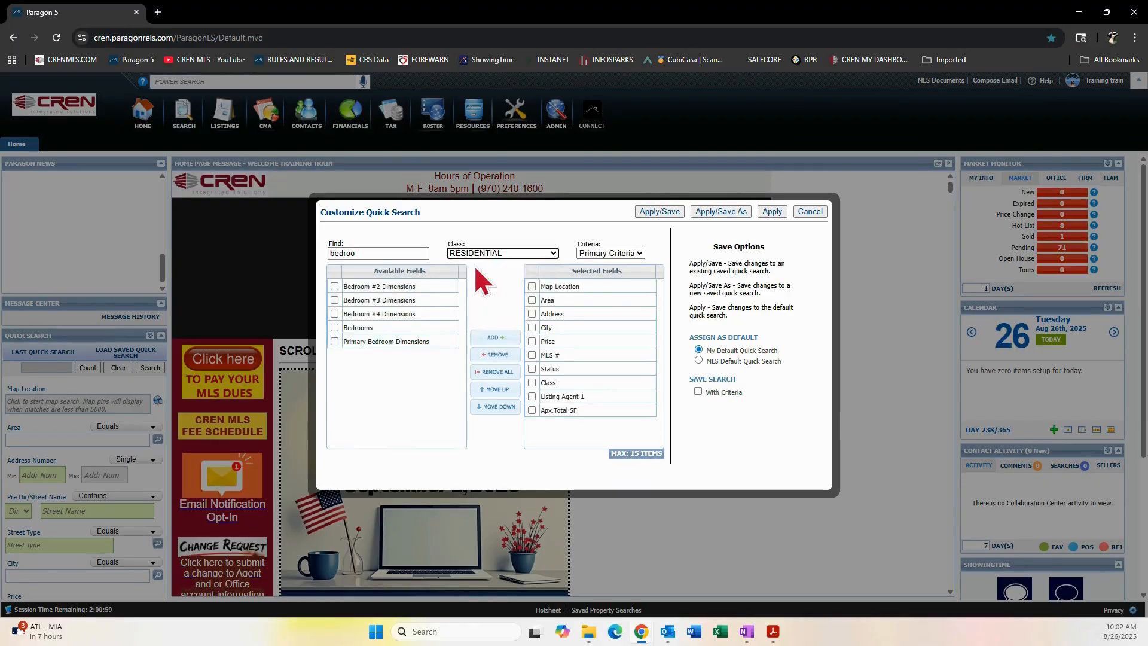
double_click(352, 329)
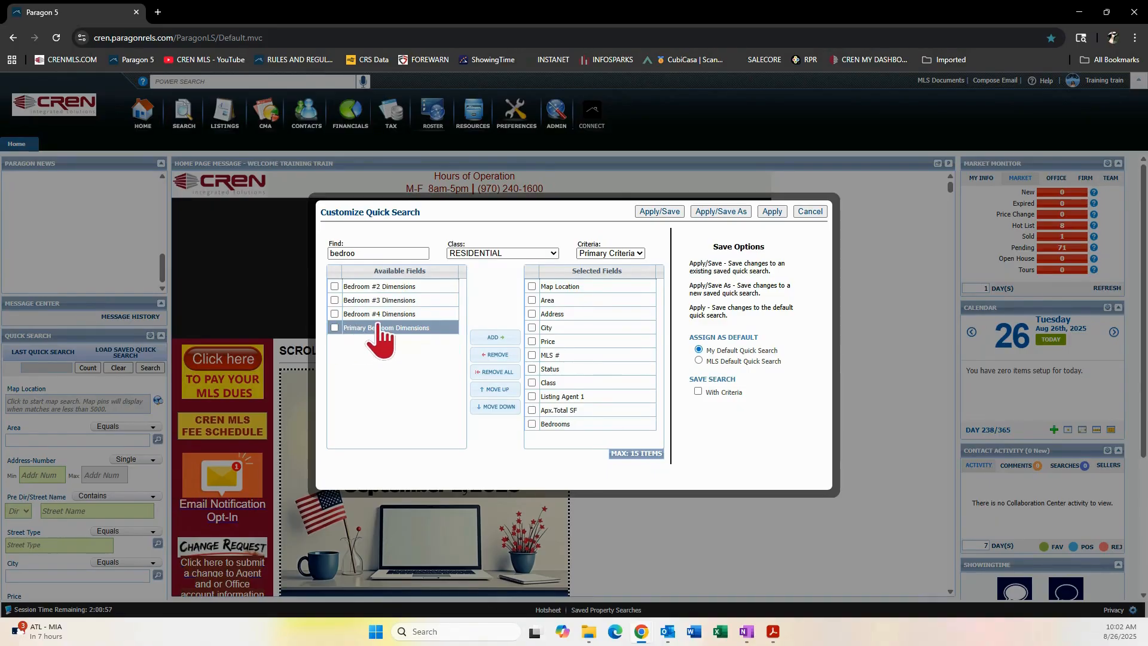
Step: Remove Bedrooms from the selected fields and move Class to the start of the list, above Map Location
click(567, 424)
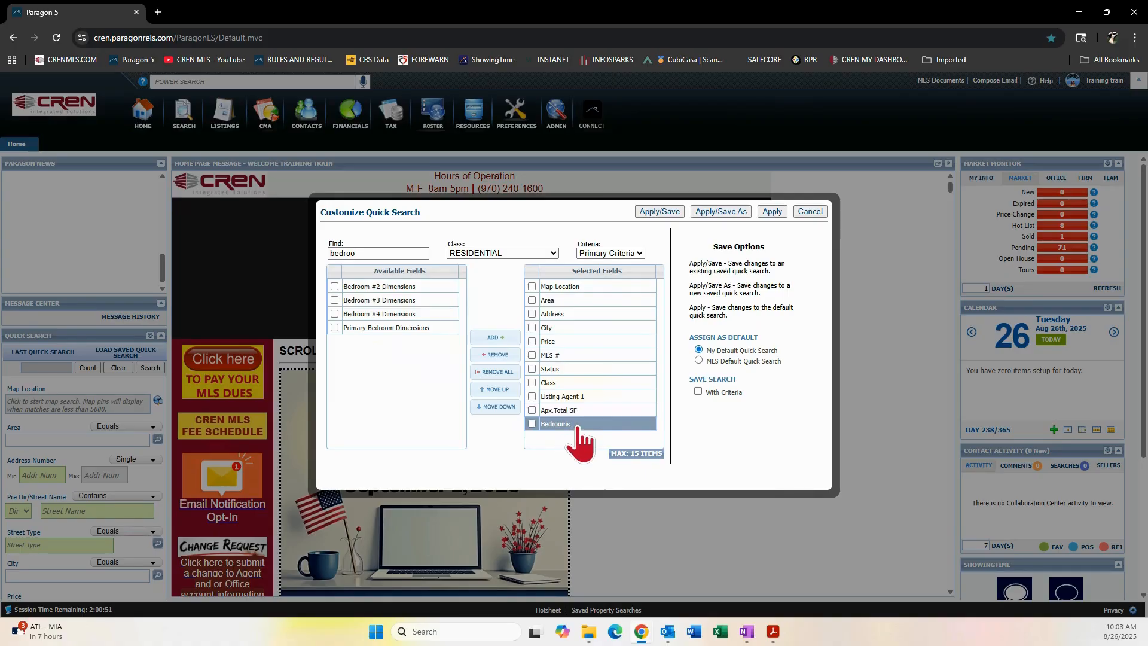
double_click(578, 425)
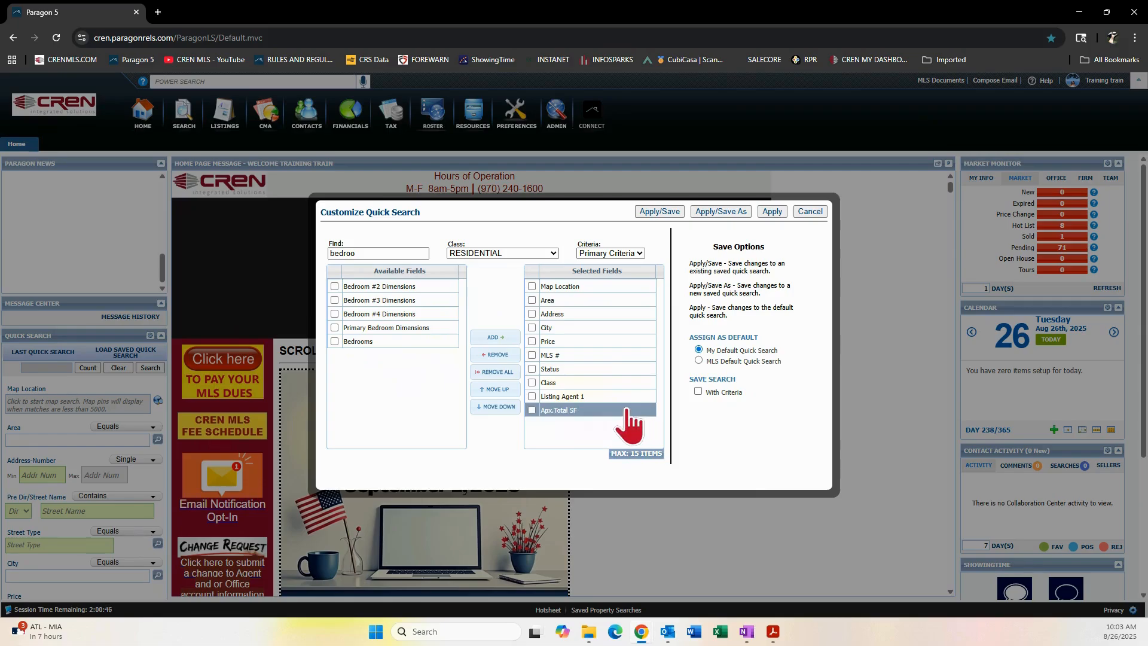
click(557, 384)
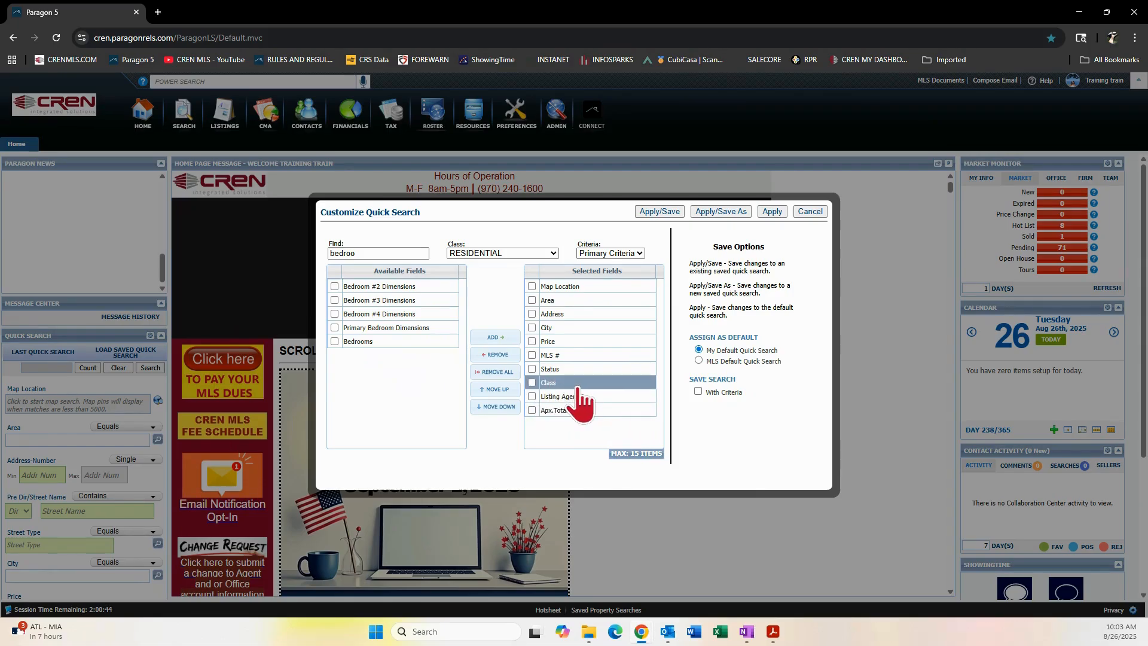
drag(577, 388, 585, 294)
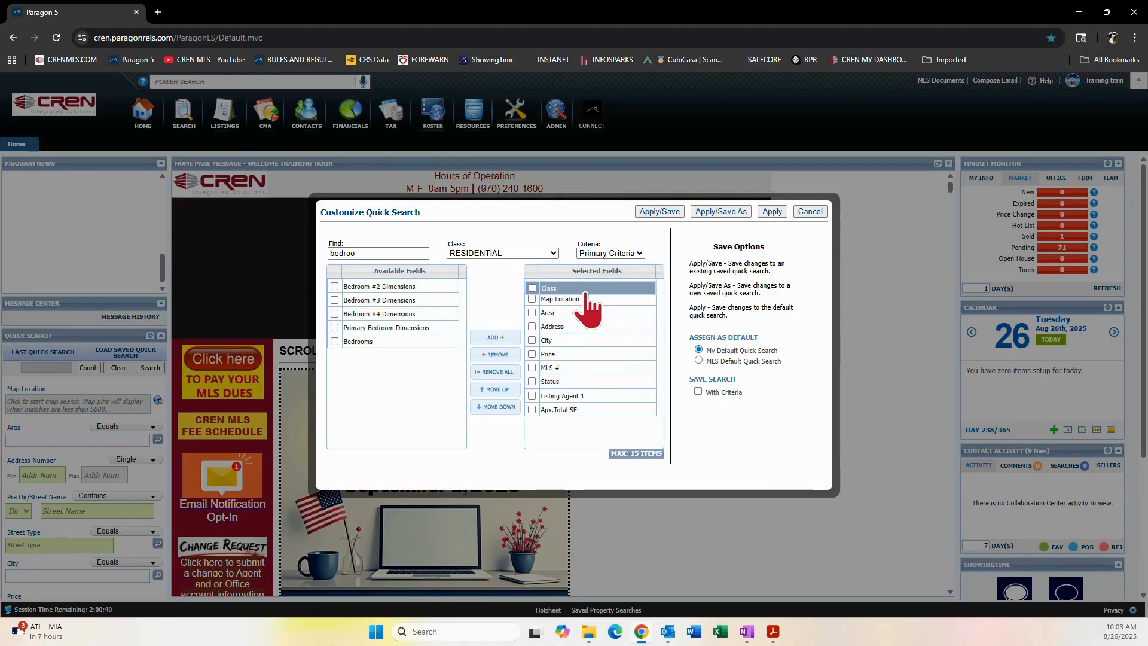
click(587, 301)
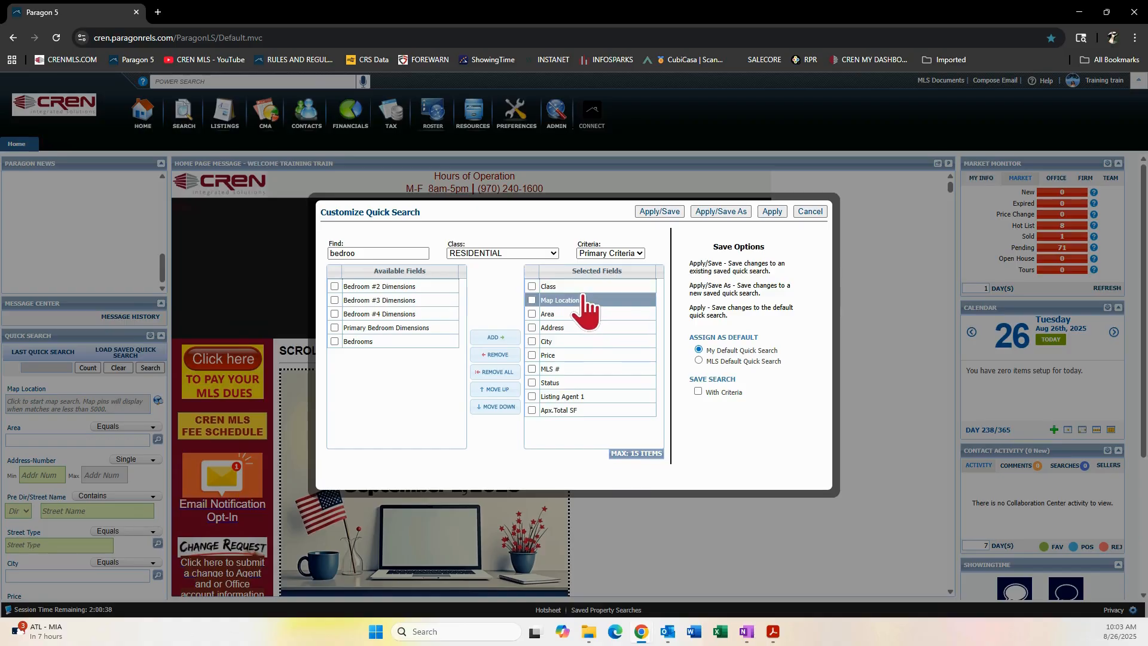
Step: Search the available fields for "status" and add Status Date to the selected fields
click(383, 254)
key(BackSpace)
key(BackSpace)
key(BackSpace)
key(BackSpace)
key(BackSpace)
key(BackSpace)
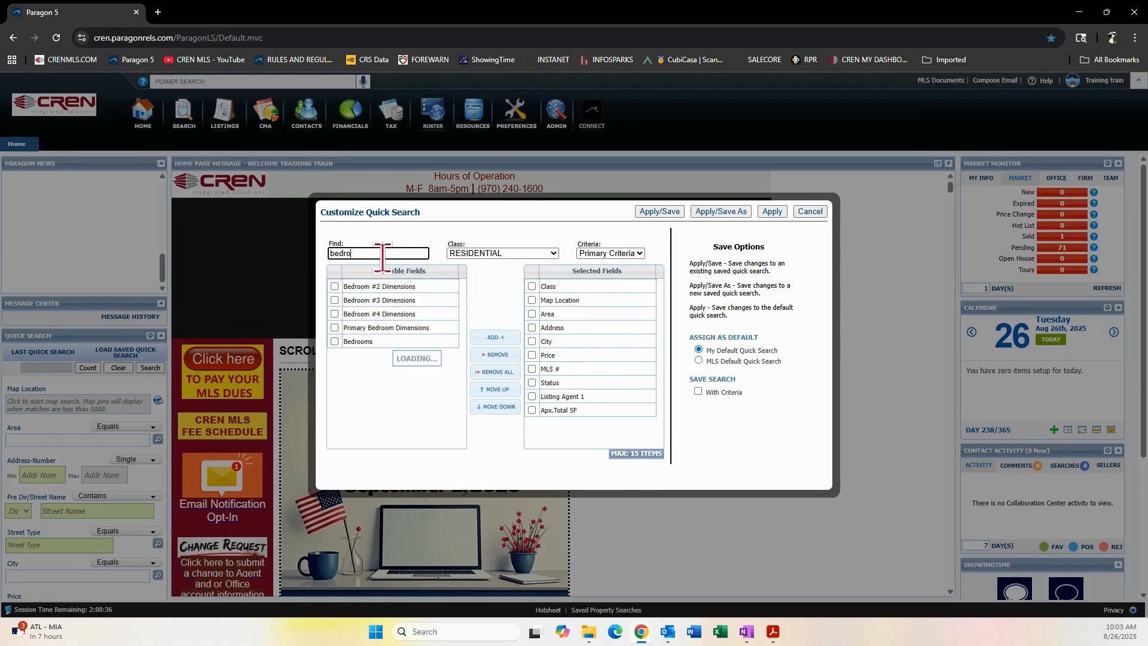
text(status)
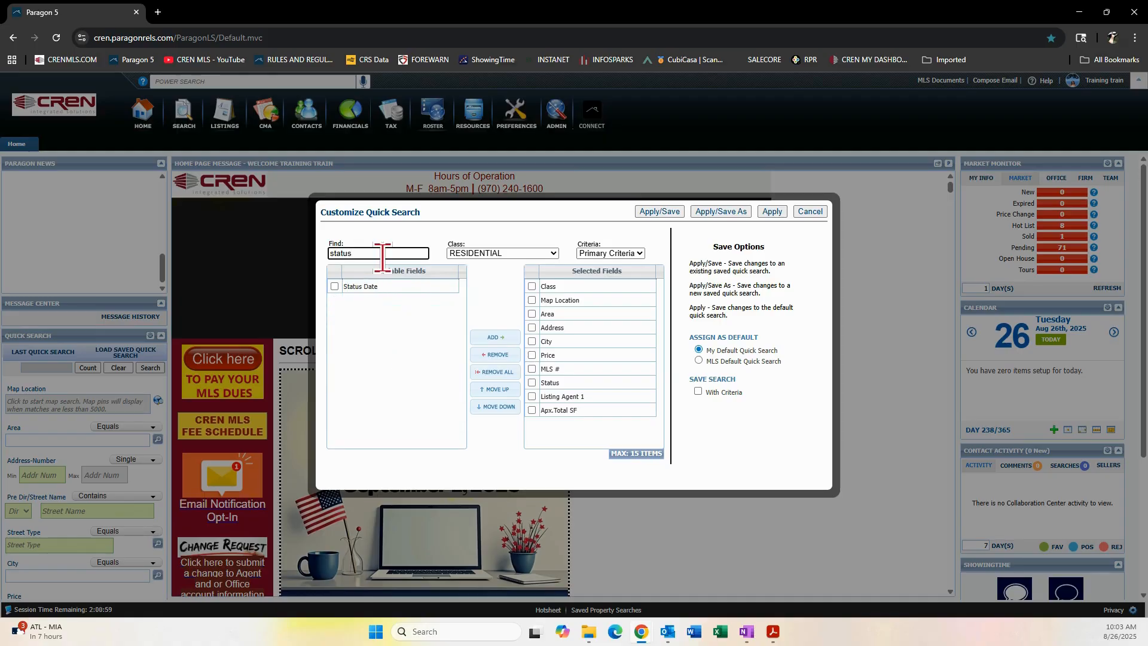
click(374, 290)
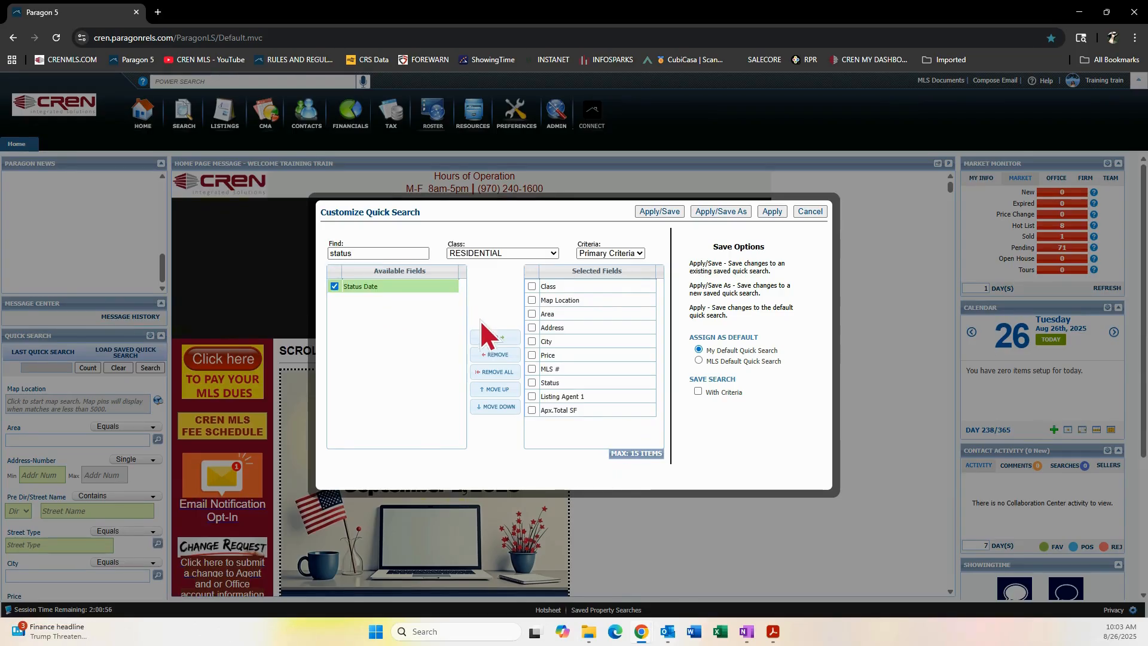
click(492, 337)
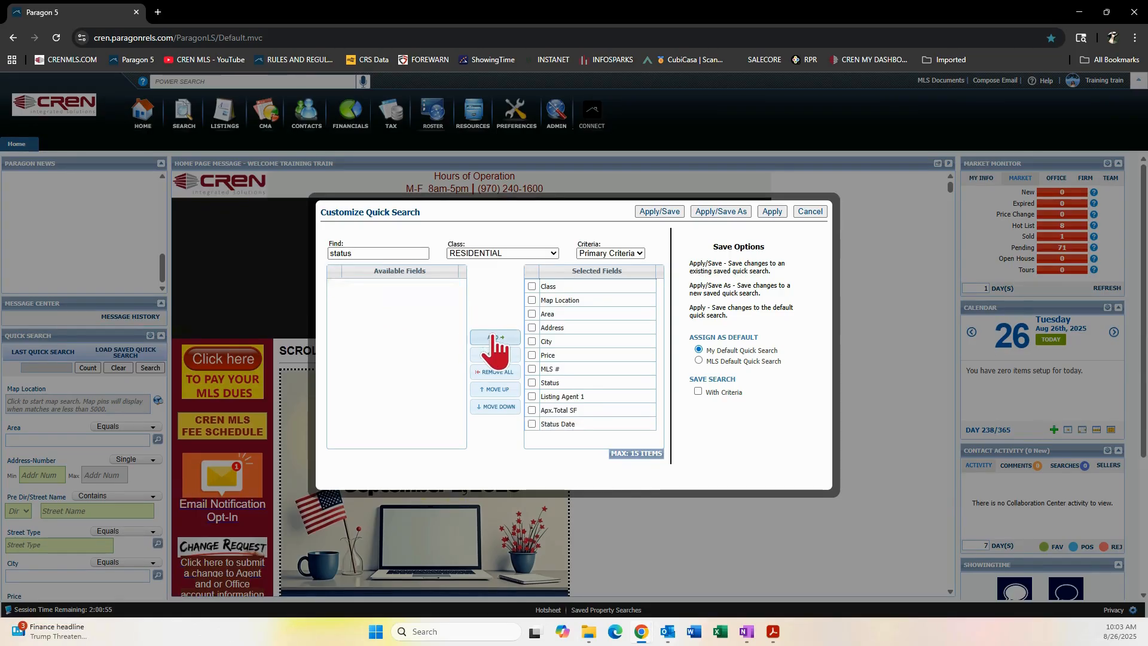
Step: Move Status Date up the selected fields until it sits directly below Class
click(560, 426)
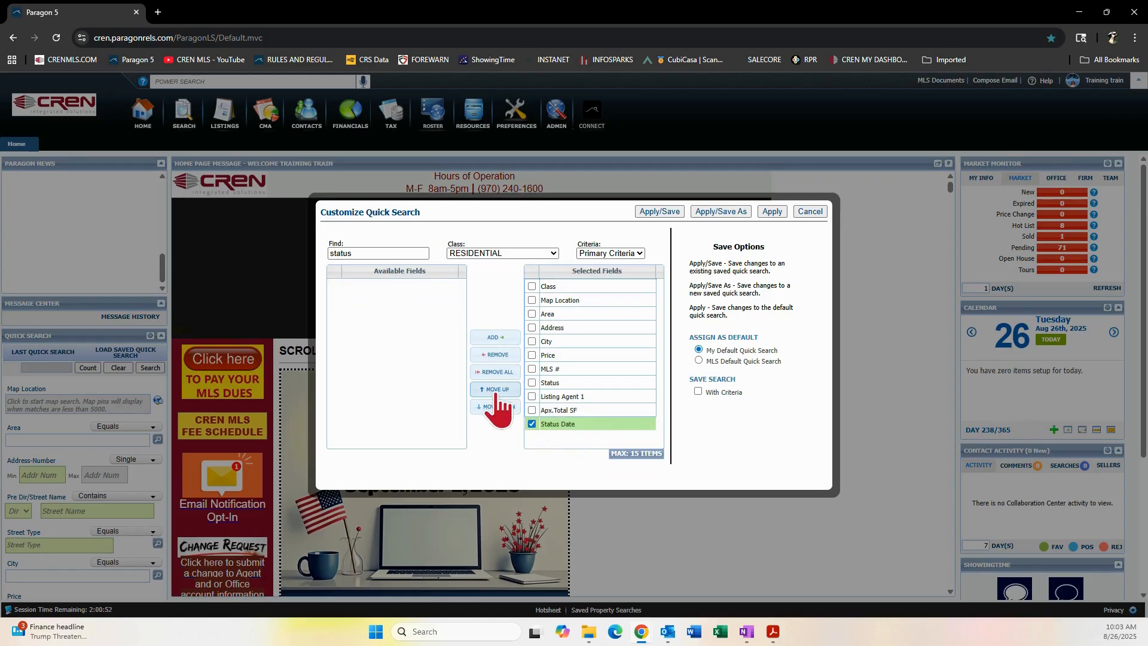
click(496, 392)
click(496, 392)
click(496, 390)
click(497, 390)
click(496, 390)
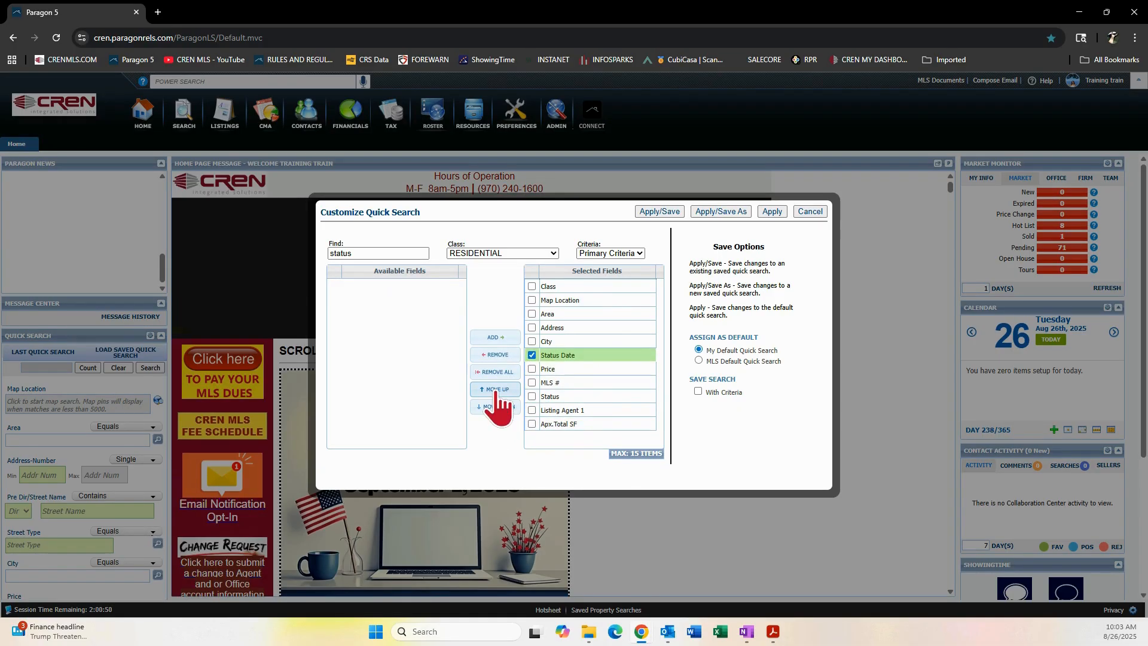
click(496, 390)
click(496, 390)
click(496, 390)
click(496, 390)
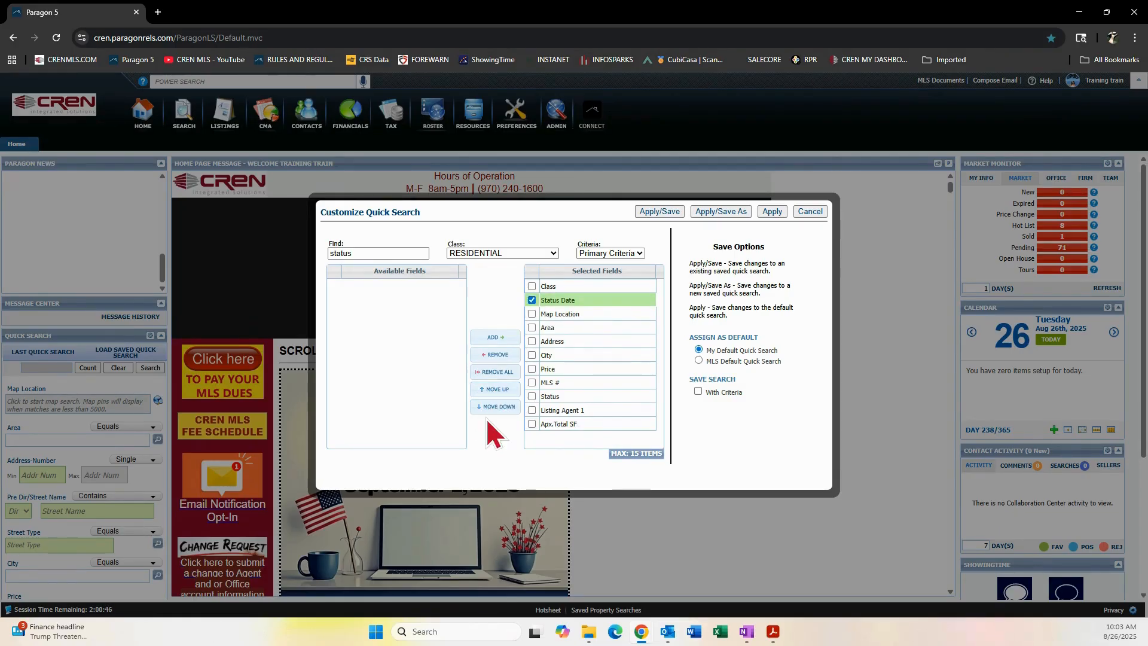
Step: Remove Status Date and all remaining selected fields, and mark every field from Status Date to Apx.Total SF in the available list
click(496, 355)
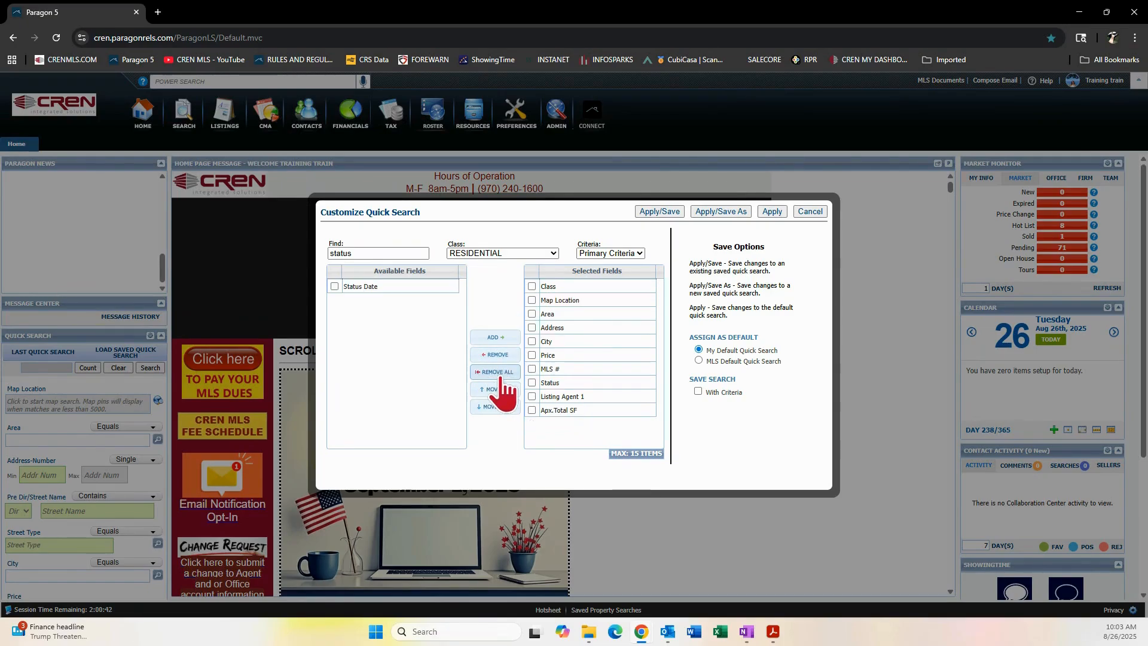
click(497, 372)
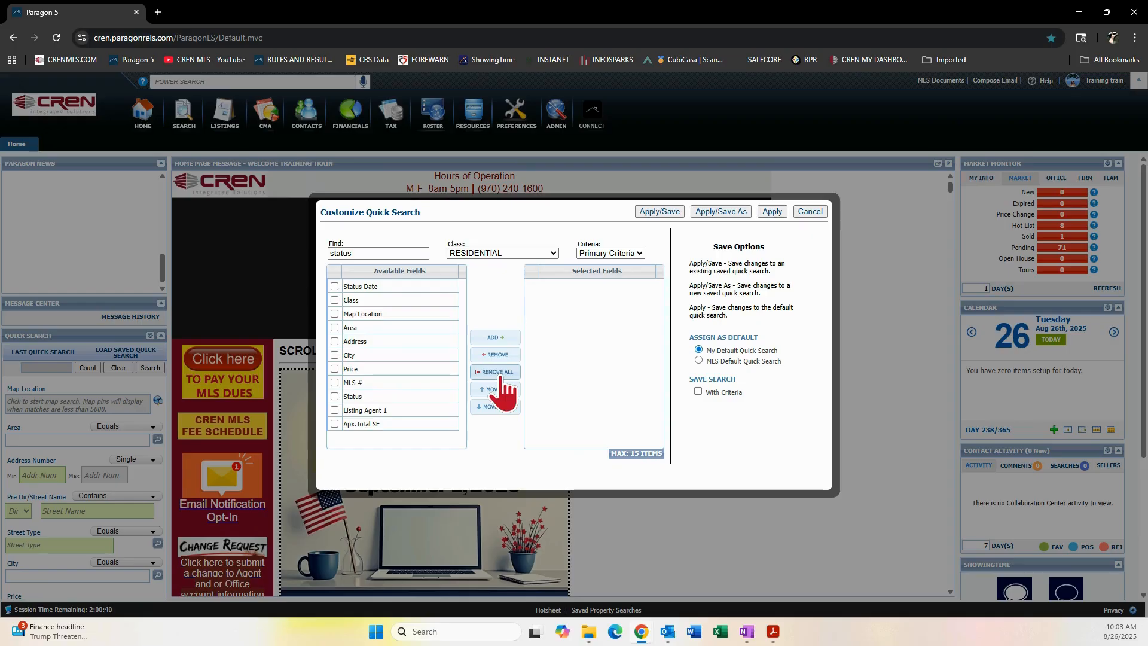
drag(335, 286, 333, 422)
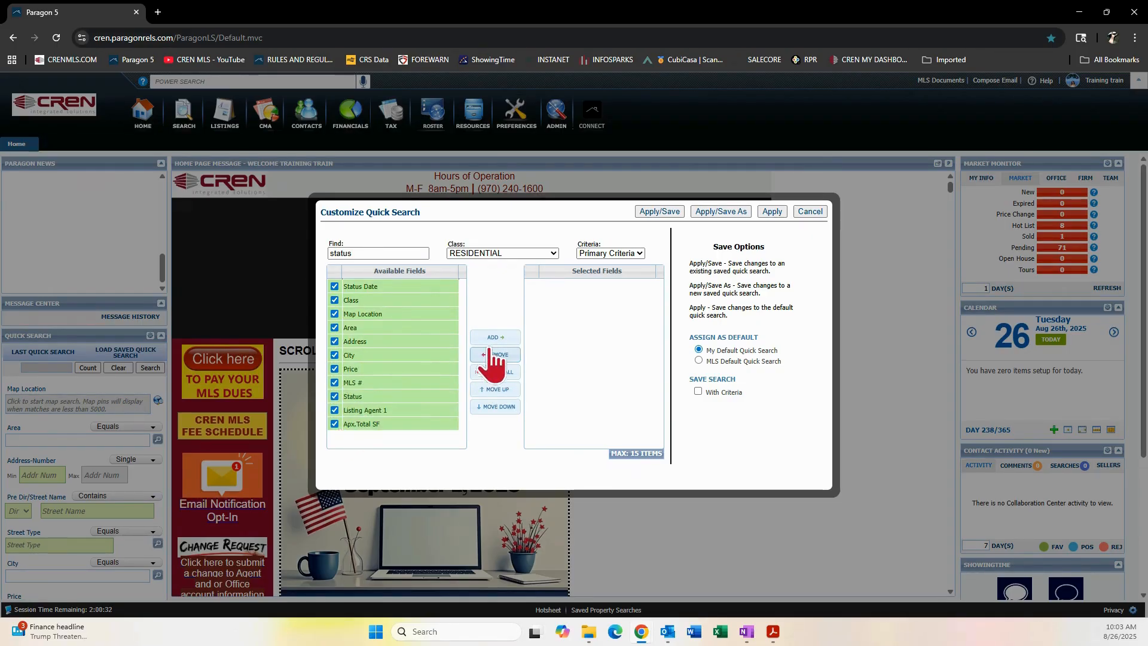
click(491, 353)
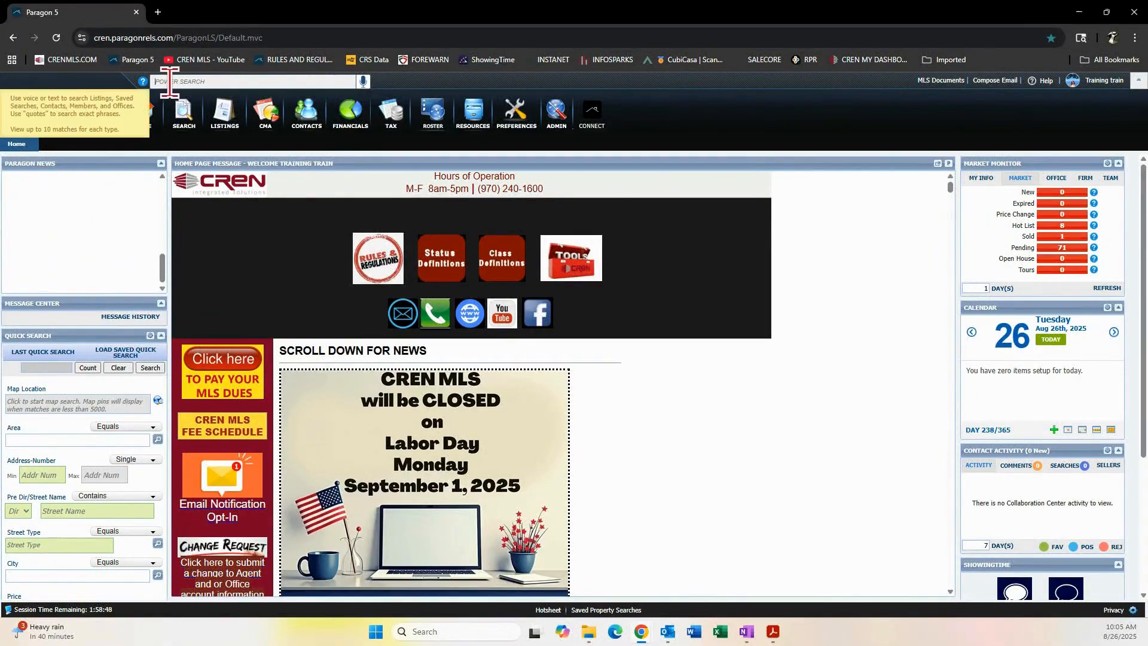
Step: Run a Power Search for "123"
click(170, 81)
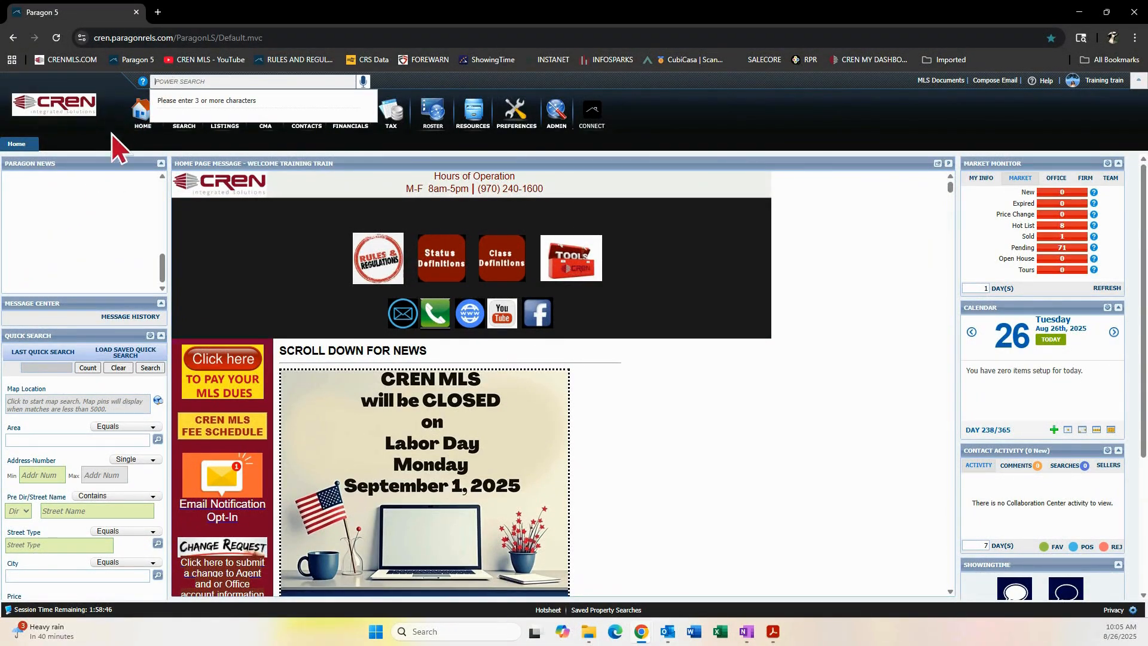
text(123)
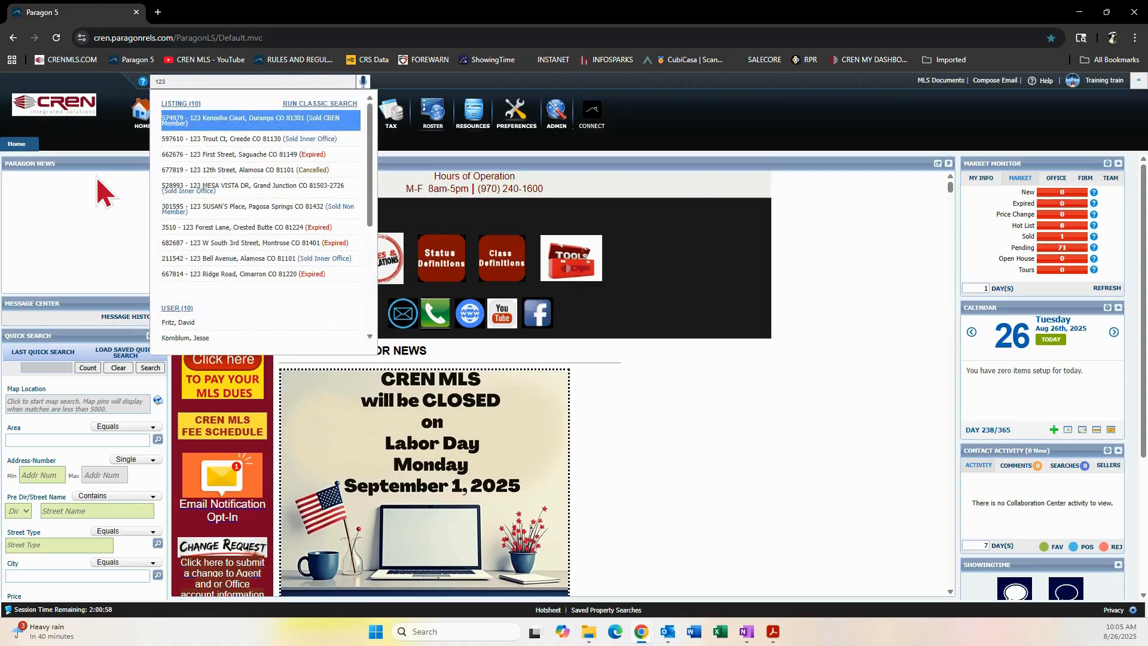
Step: Review the listing, user and office matches in the Power Search results for "123"
scroll(259, 218, down, 3)
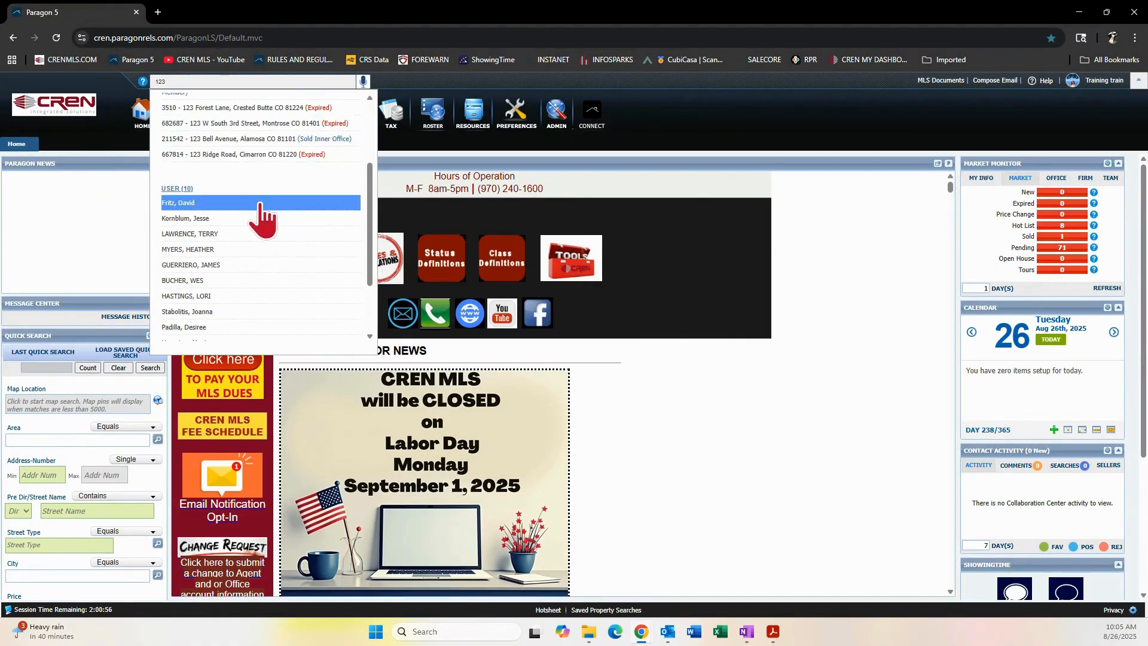
scroll(277, 280, down, 1)
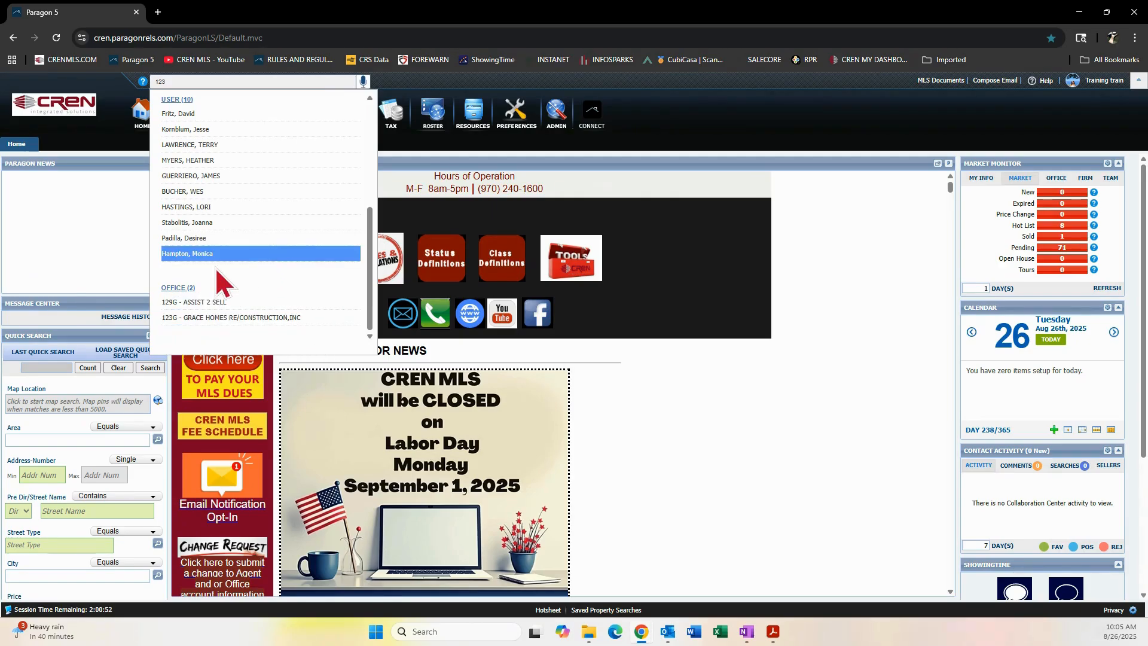
scroll(216, 270, up, 1)
scroll(216, 268, up, 5)
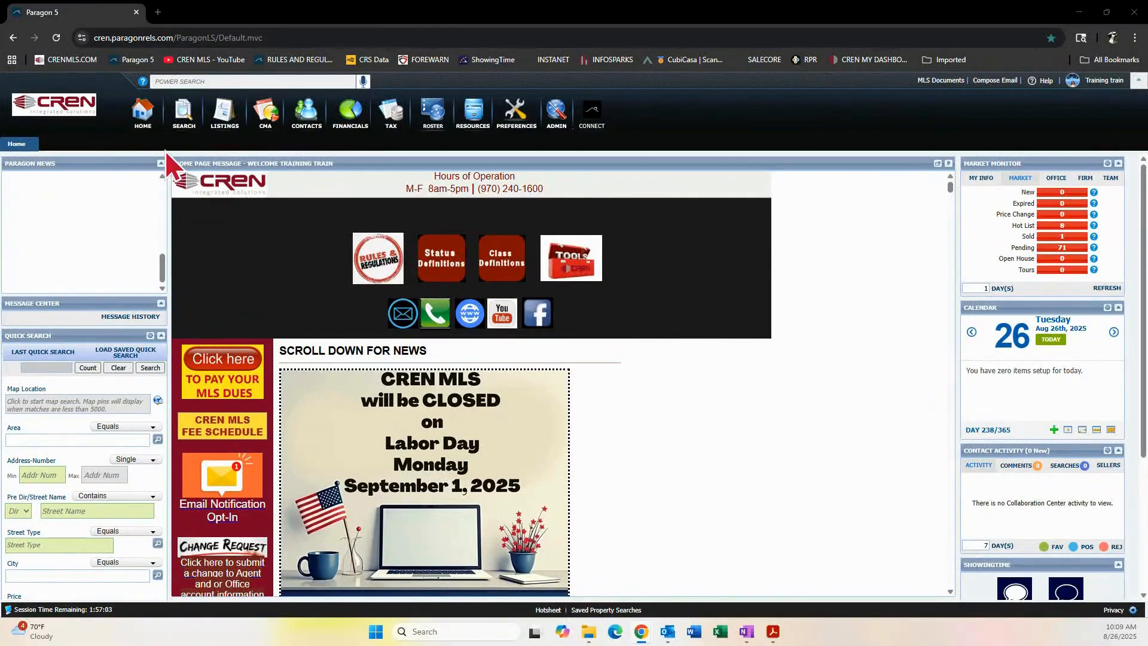
Step: Open a Residential class search and look through its primary criteria down to the Secondary and Advanced Criteria sections
mouse_move(191, 120)
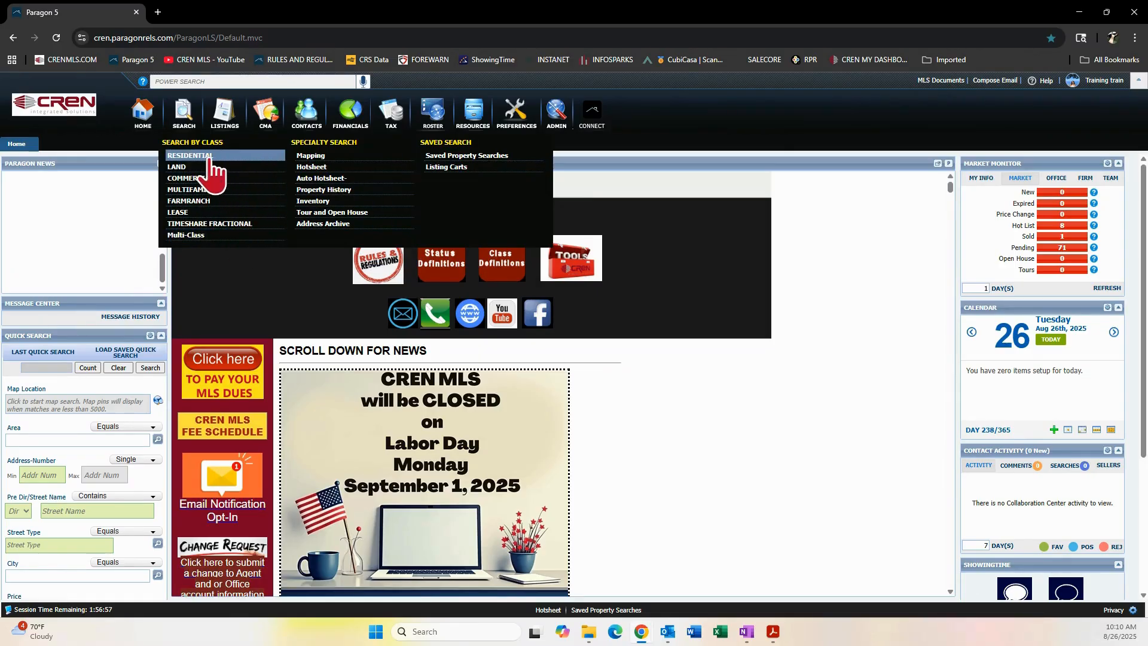
click(190, 155)
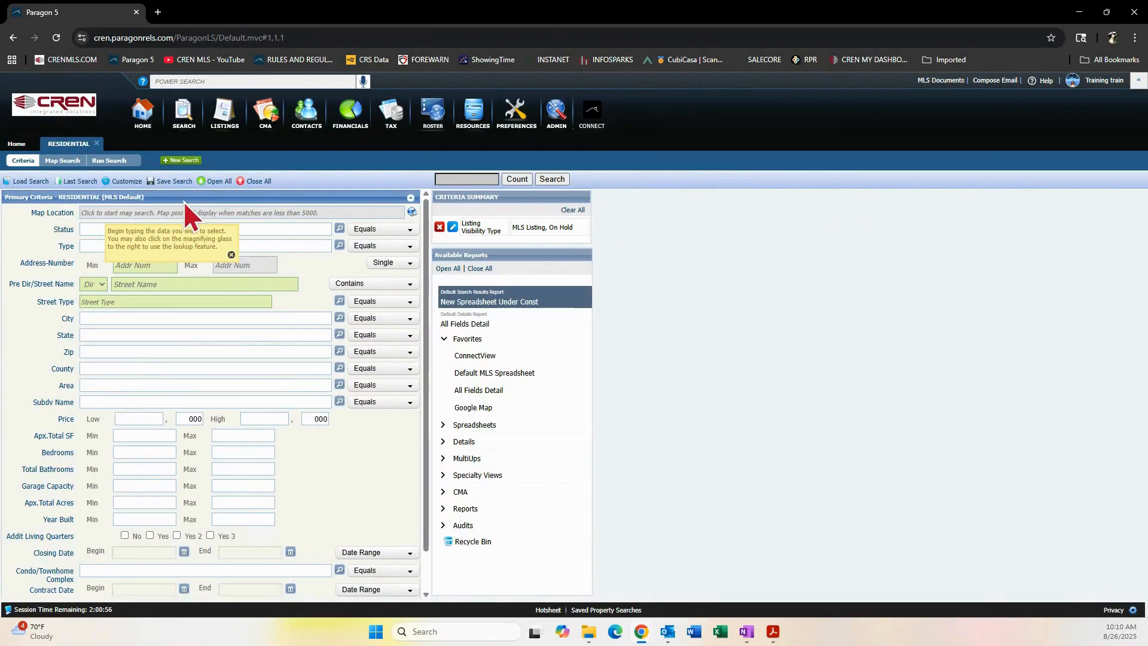
scroll(185, 201, down, 1)
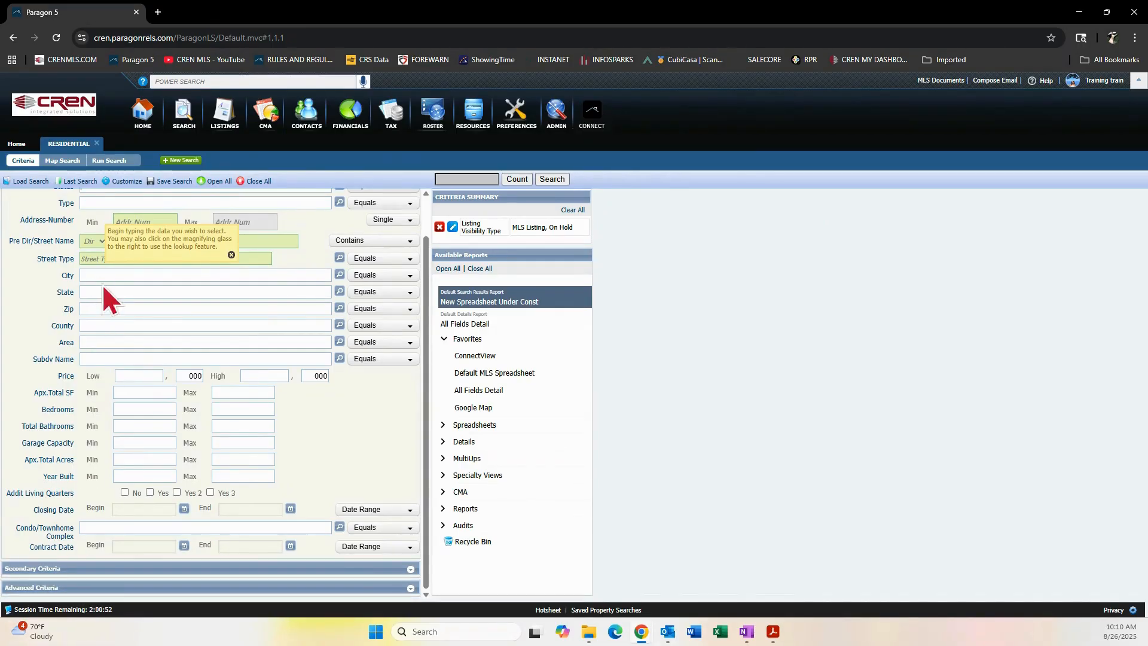
scroll(103, 284, up, 1)
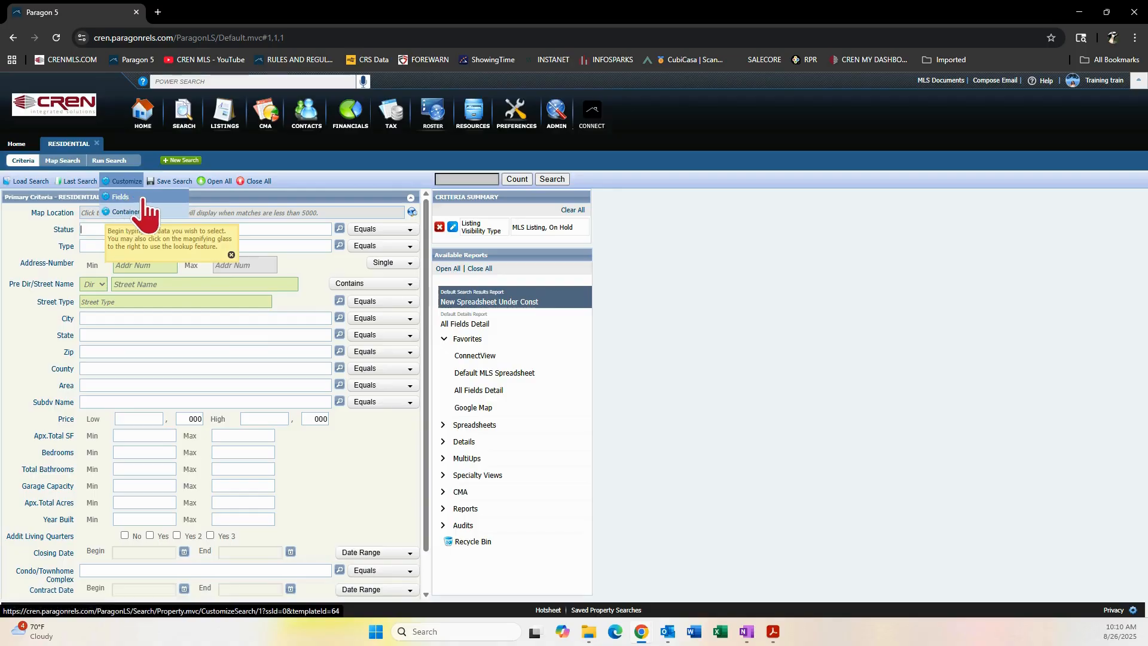
Step: Review the Residential search's field customization for the Secondary, Advanced and Primary Criteria containers, and cancel without applying changes
click(158, 198)
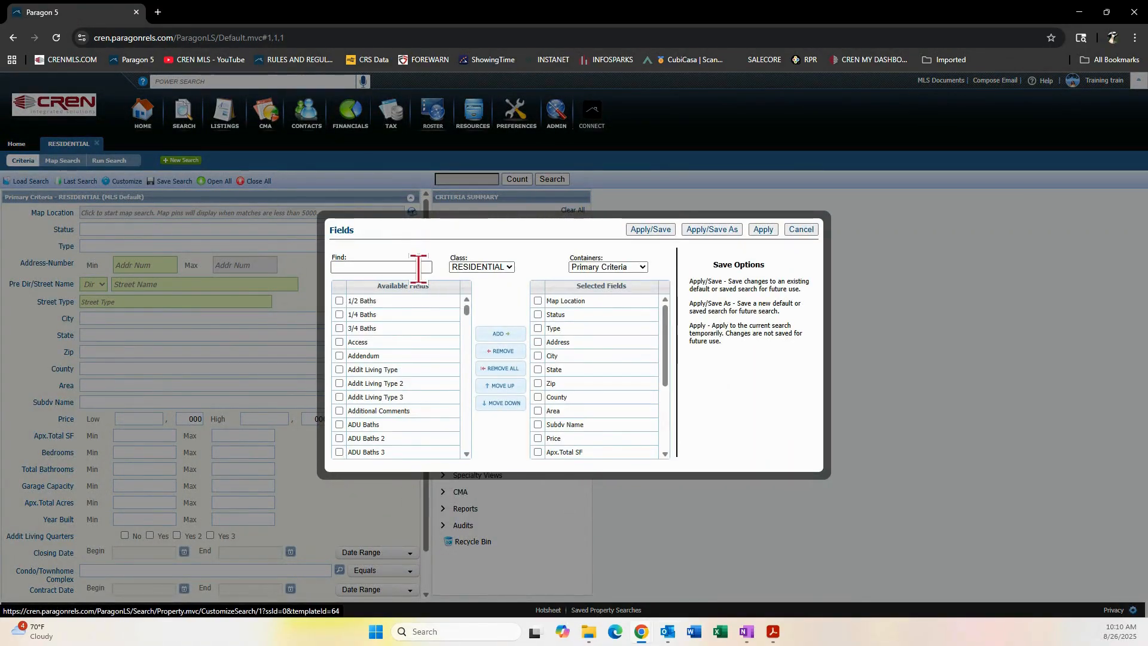
click(489, 268)
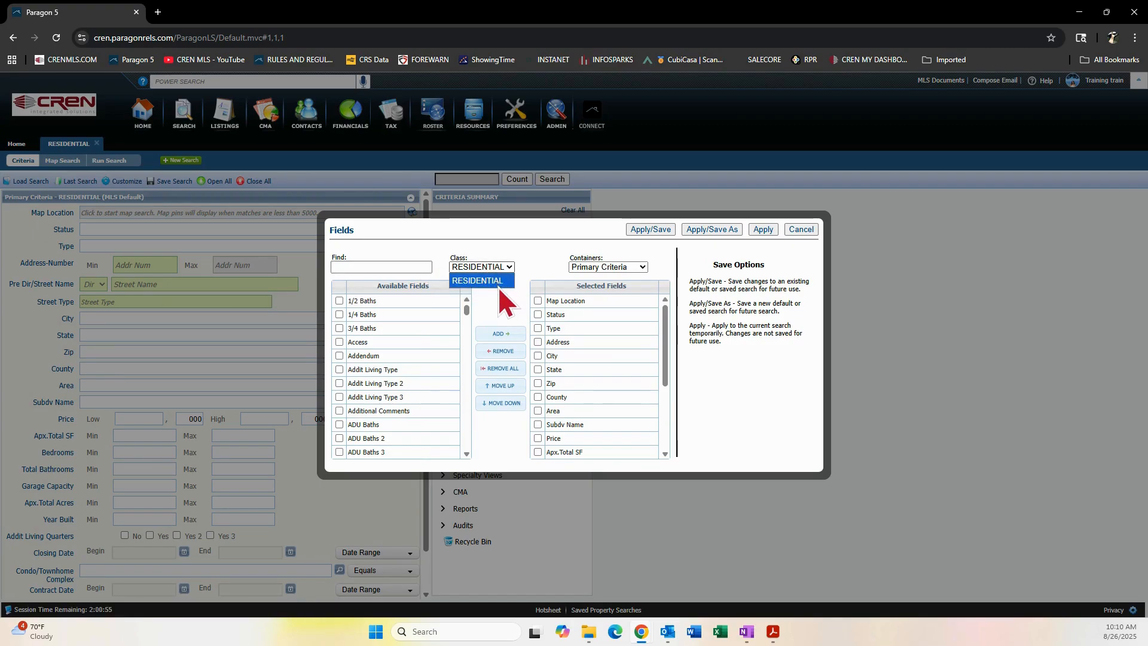
click(541, 268)
click(610, 268)
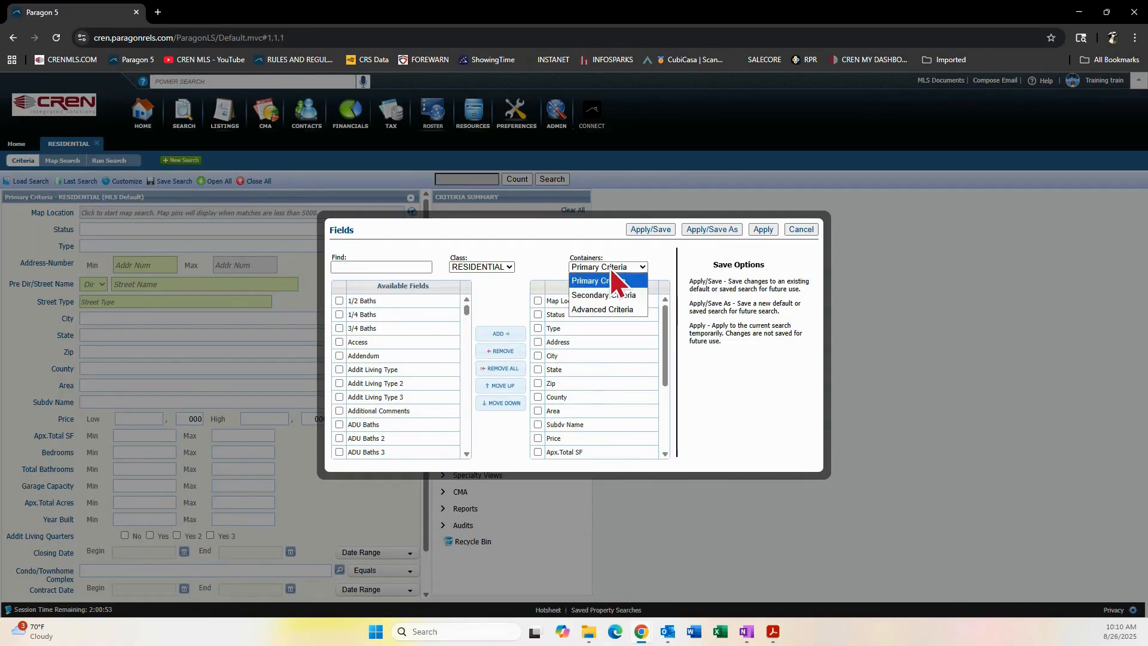
click(617, 292)
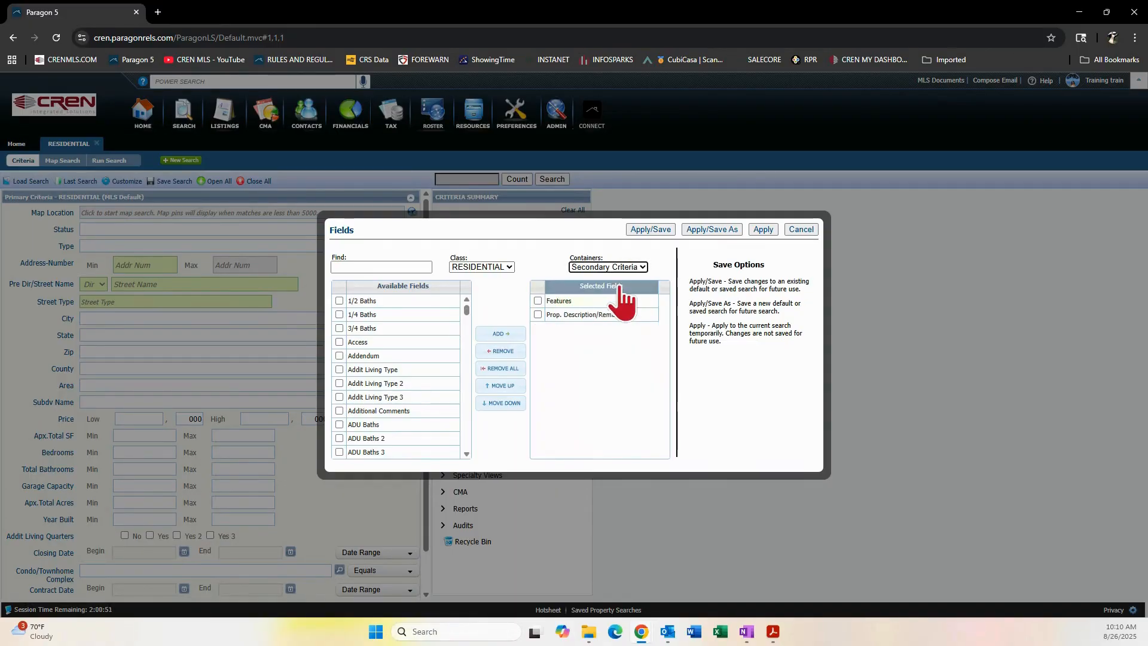
click(618, 266)
click(613, 308)
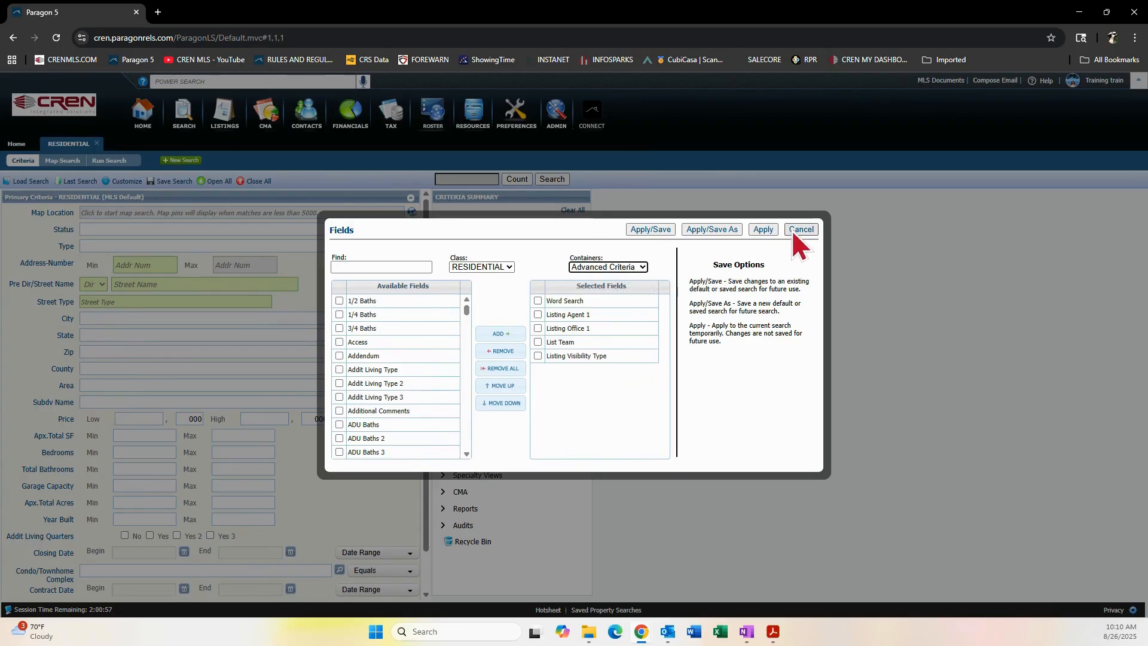
click(622, 267)
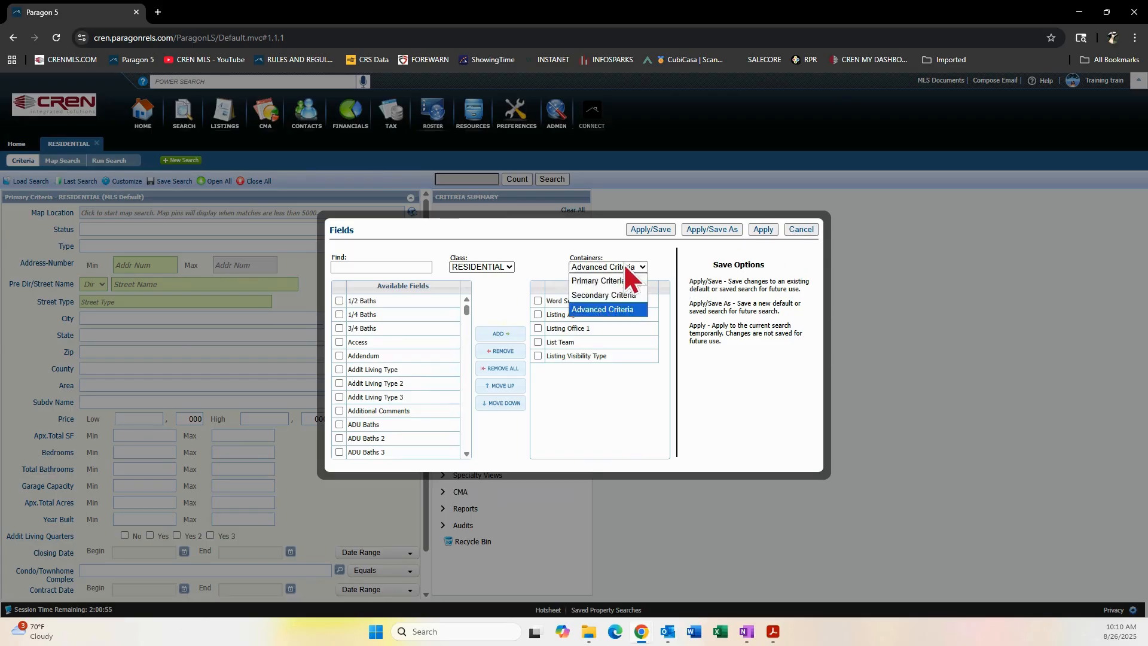
click(617, 278)
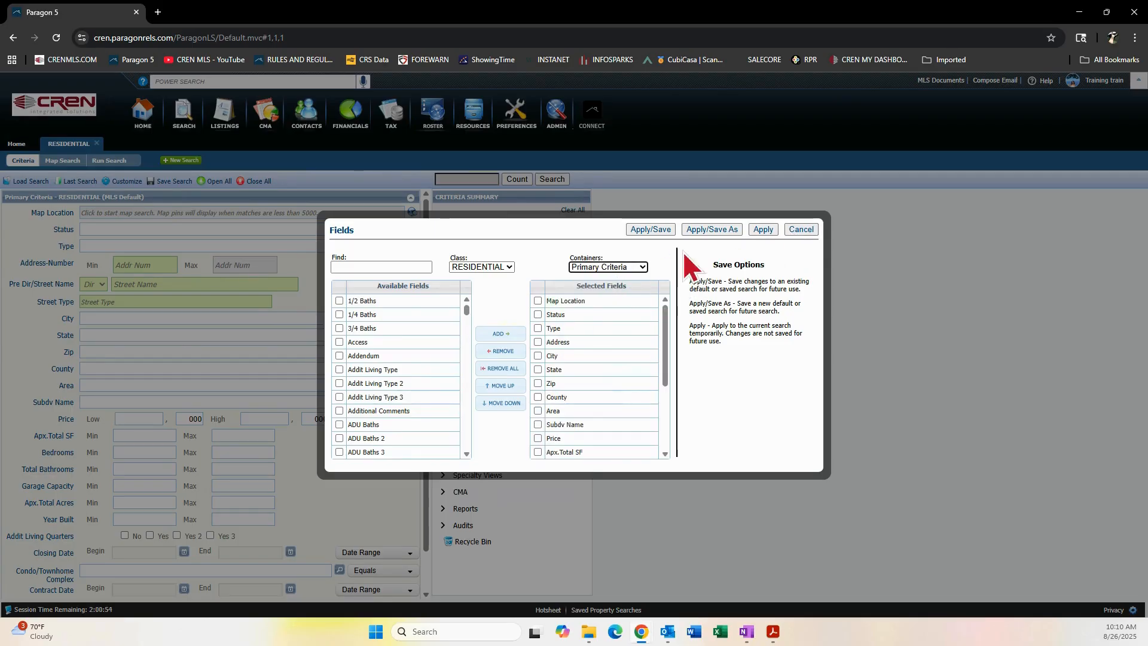
click(801, 230)
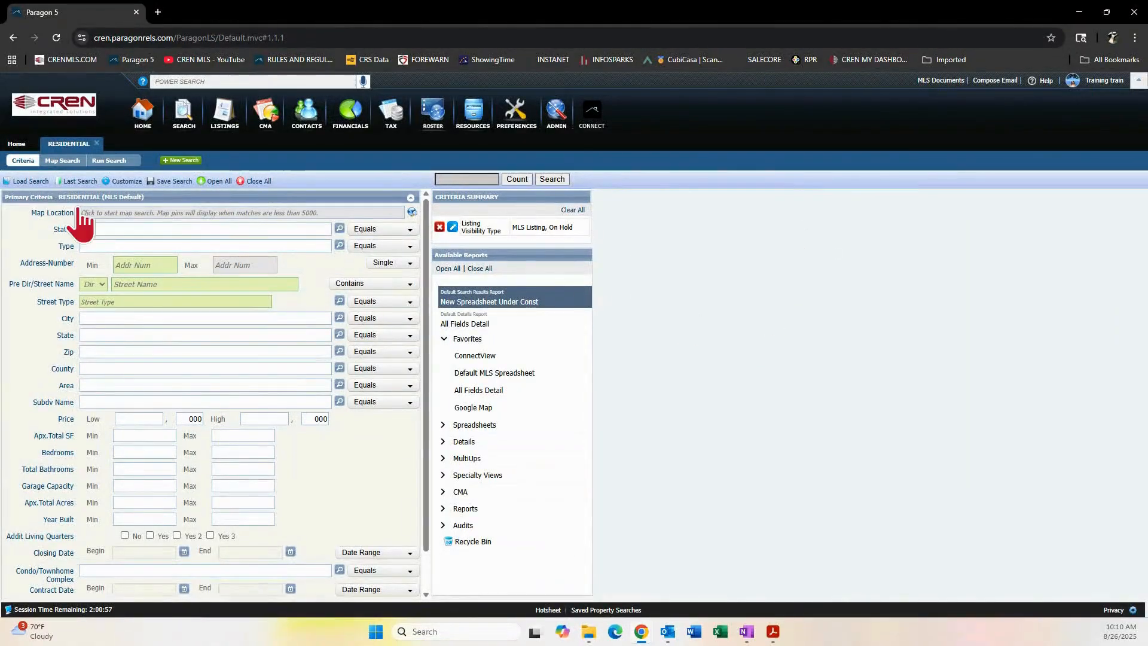
Step: Check the Residential search's options for saving and loading a search, and close that search
click(169, 181)
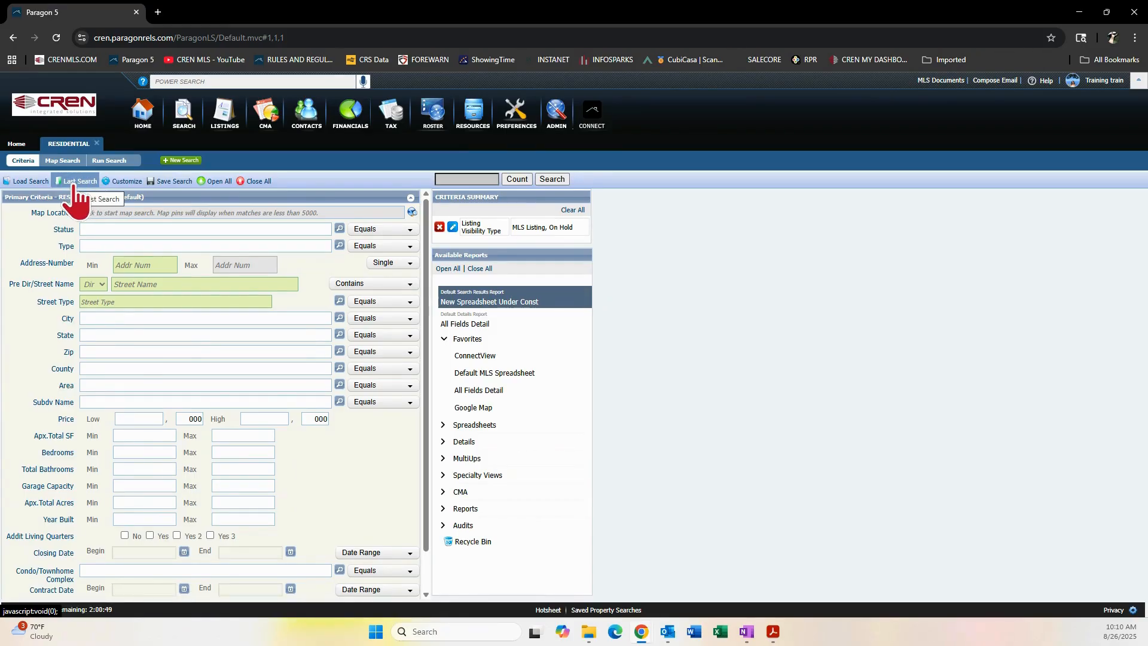
mouse_move(29, 181)
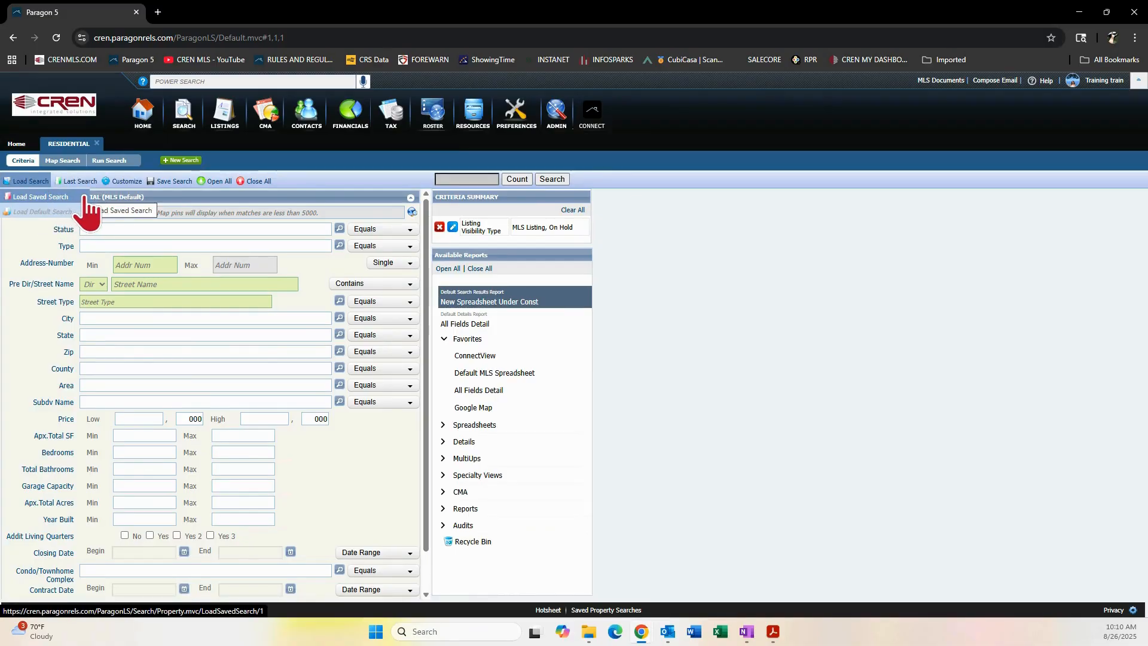
click(97, 144)
Step: Display the available property search classes and specialty searches
mouse_move(191, 127)
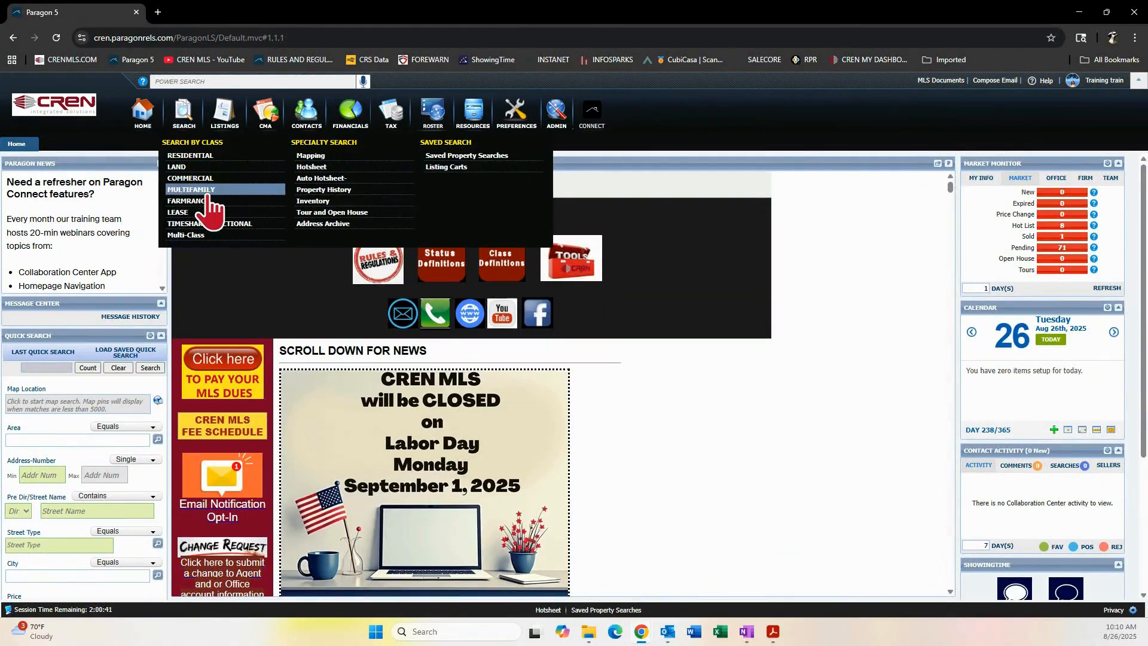